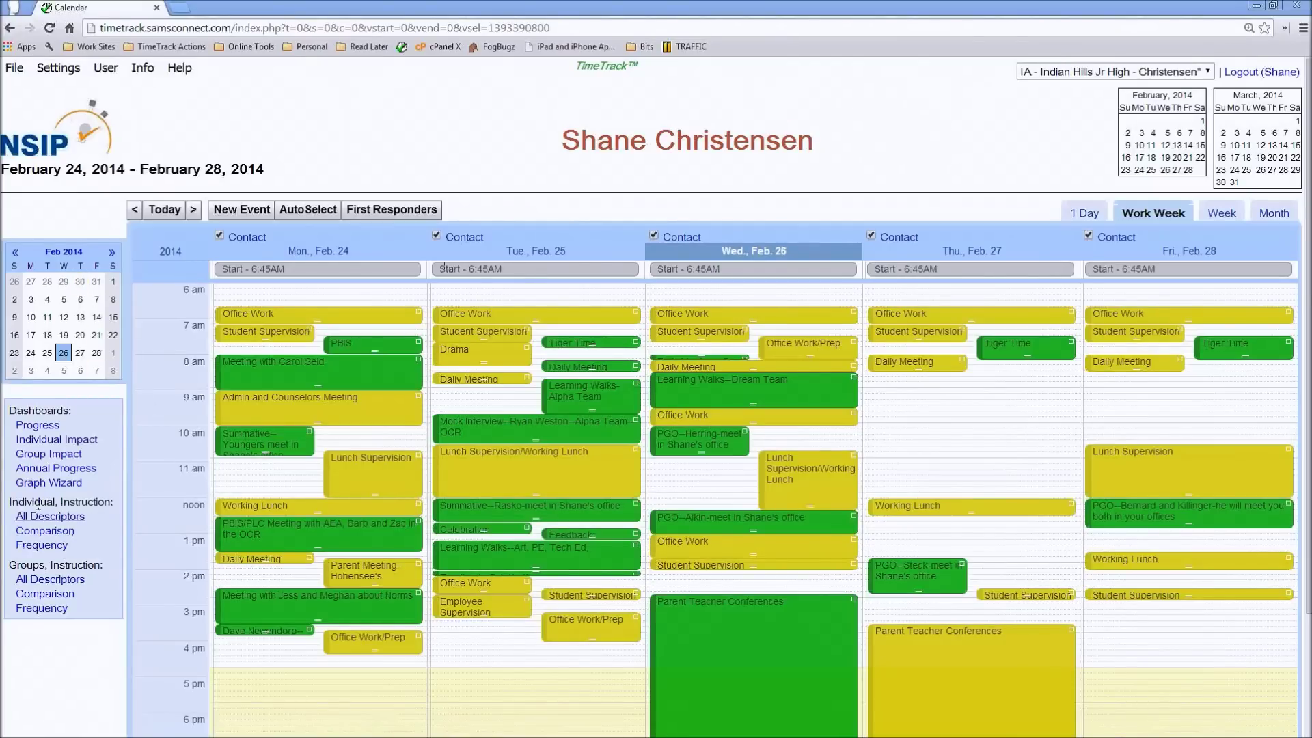
- Open the All Descriptors time-spent report under Individual, Instruction
click(51, 517)
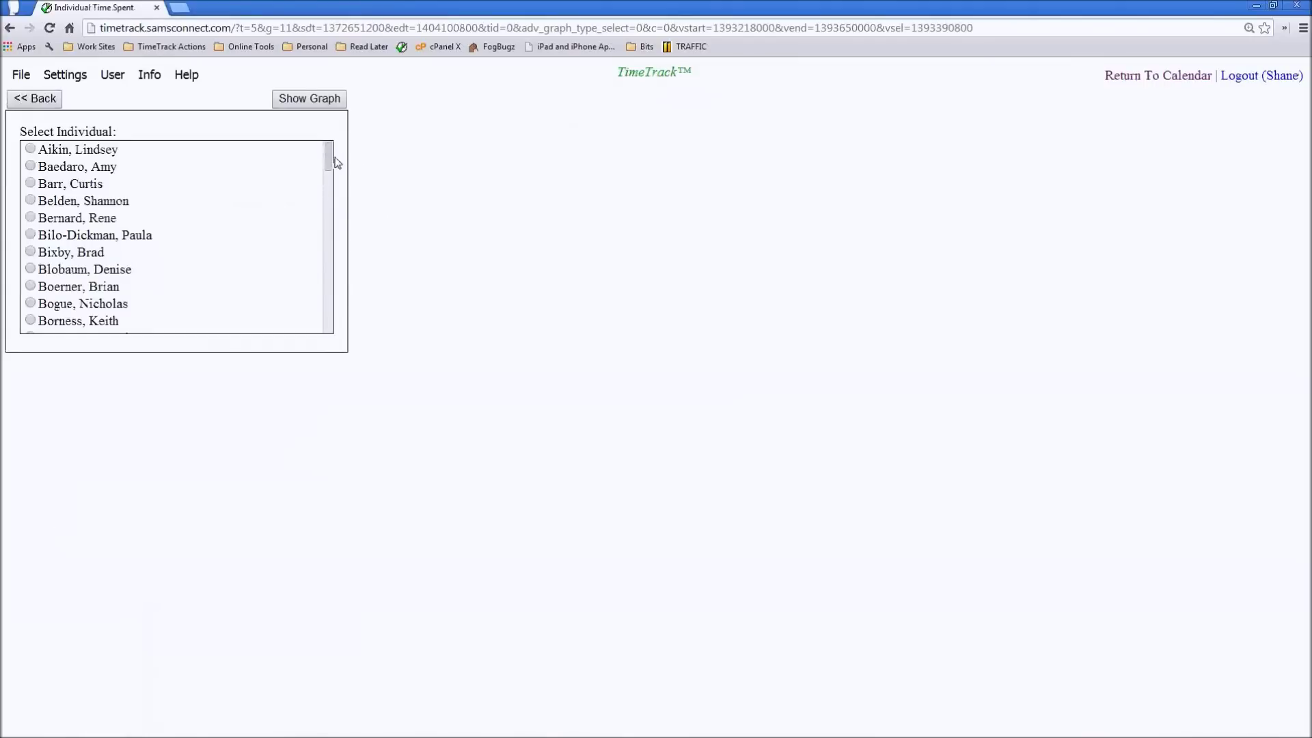
- Graph the chosen teacher's instructional hours per descriptor for July 2013–June 2014
drag(329, 156, 341, 334)
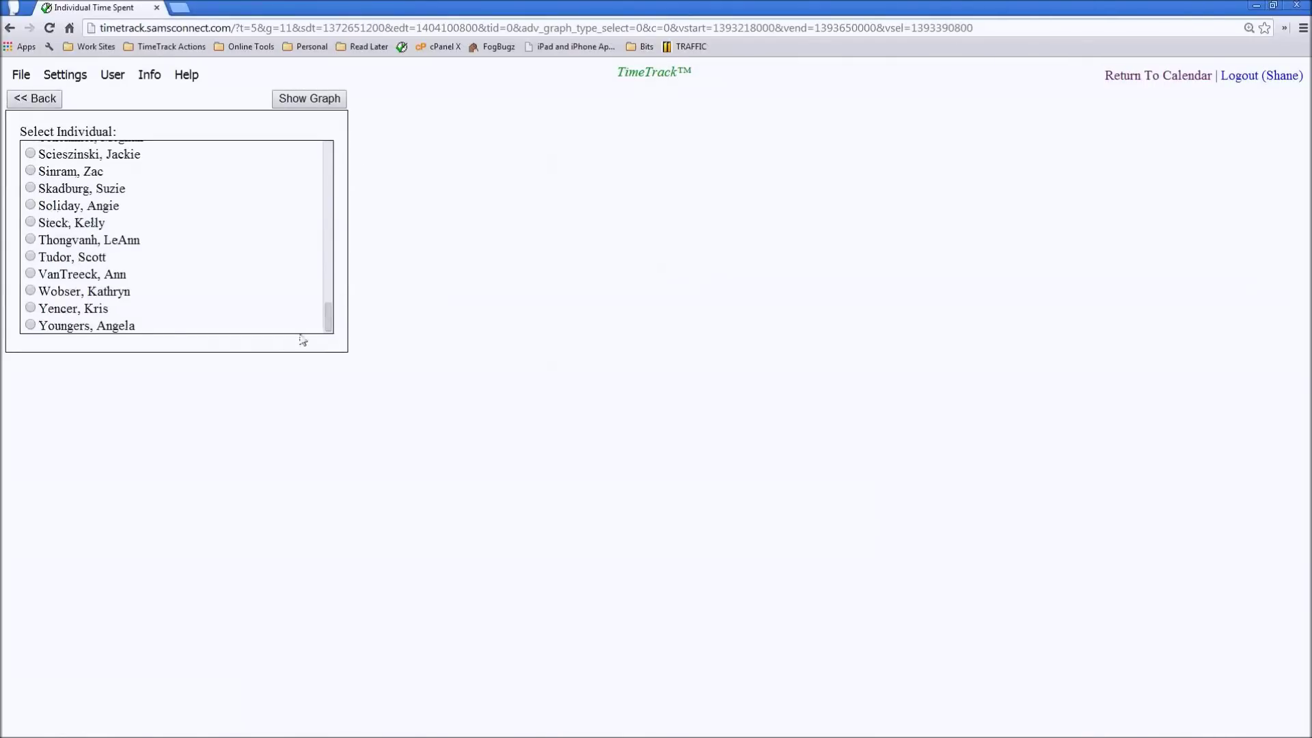
click(119, 291)
click(327, 99)
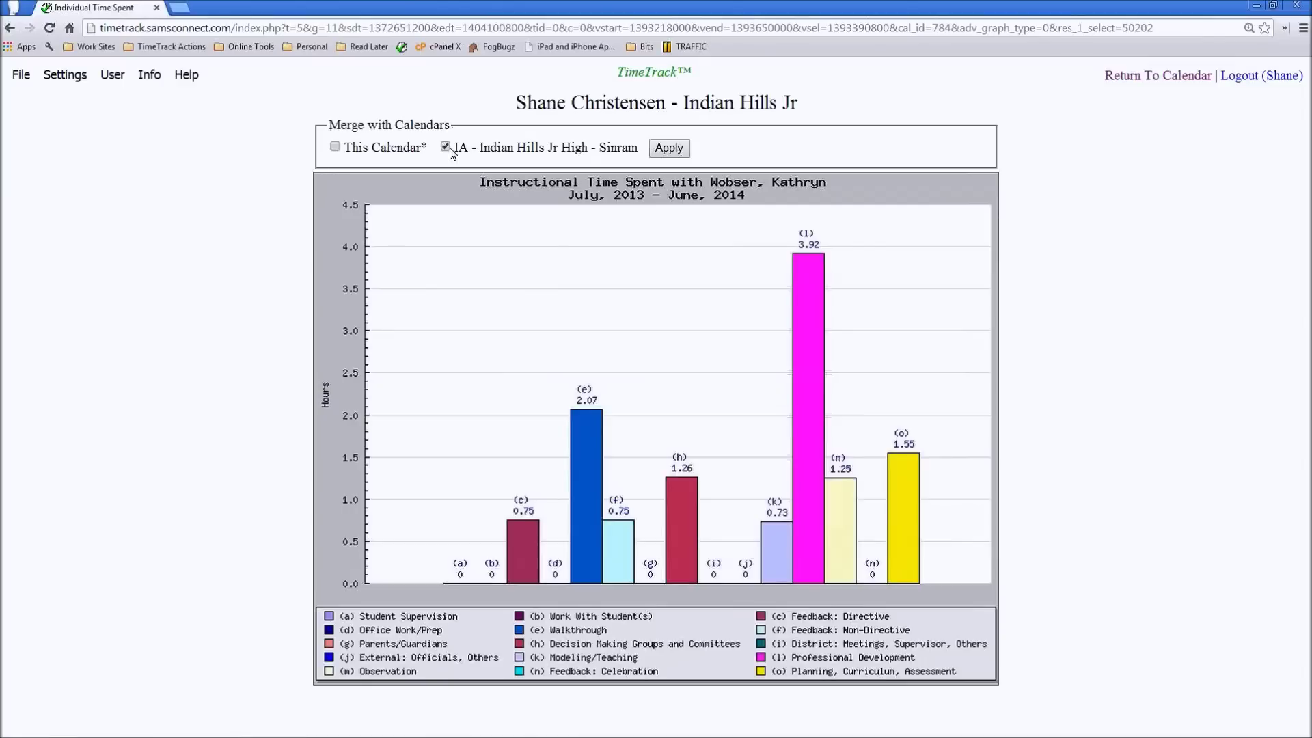
- Redraw the teacher's graph from the vice principal's calendar, then this calendar, then both merged
click(671, 150)
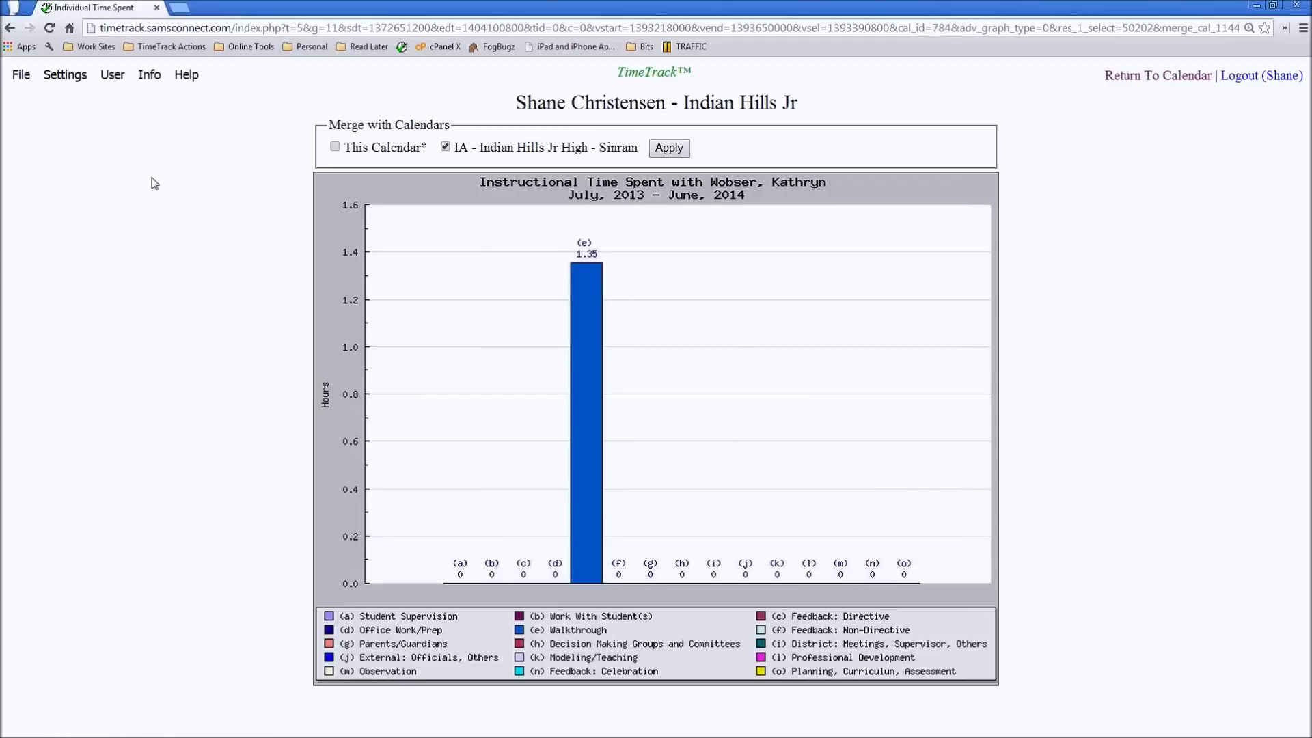
click(335, 147)
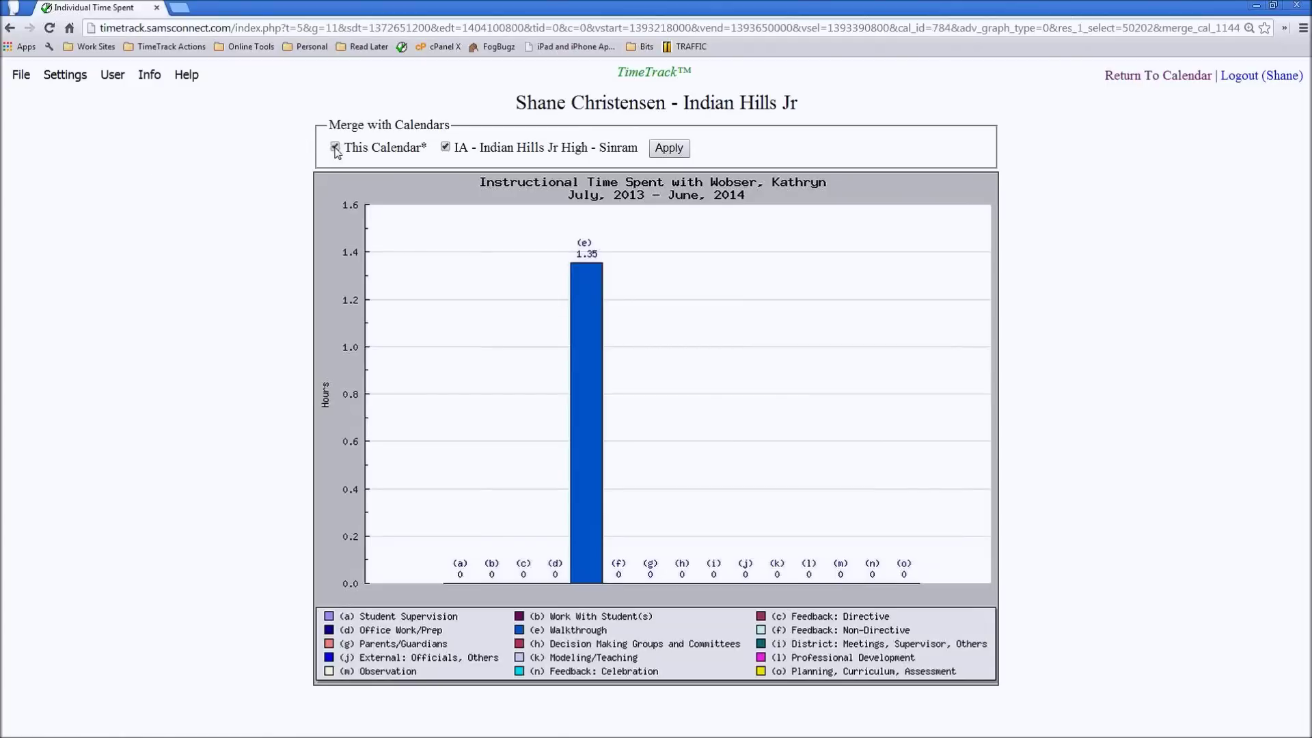
click(445, 147)
click(669, 147)
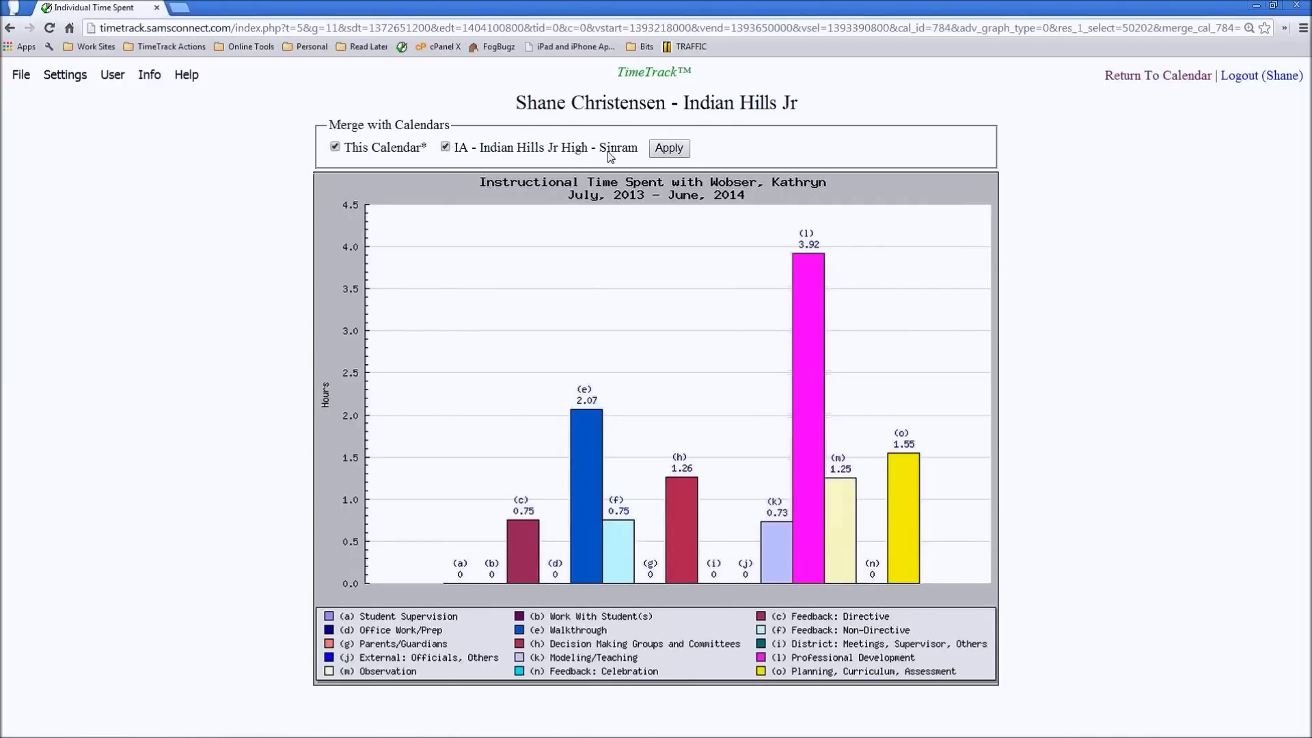
click(664, 152)
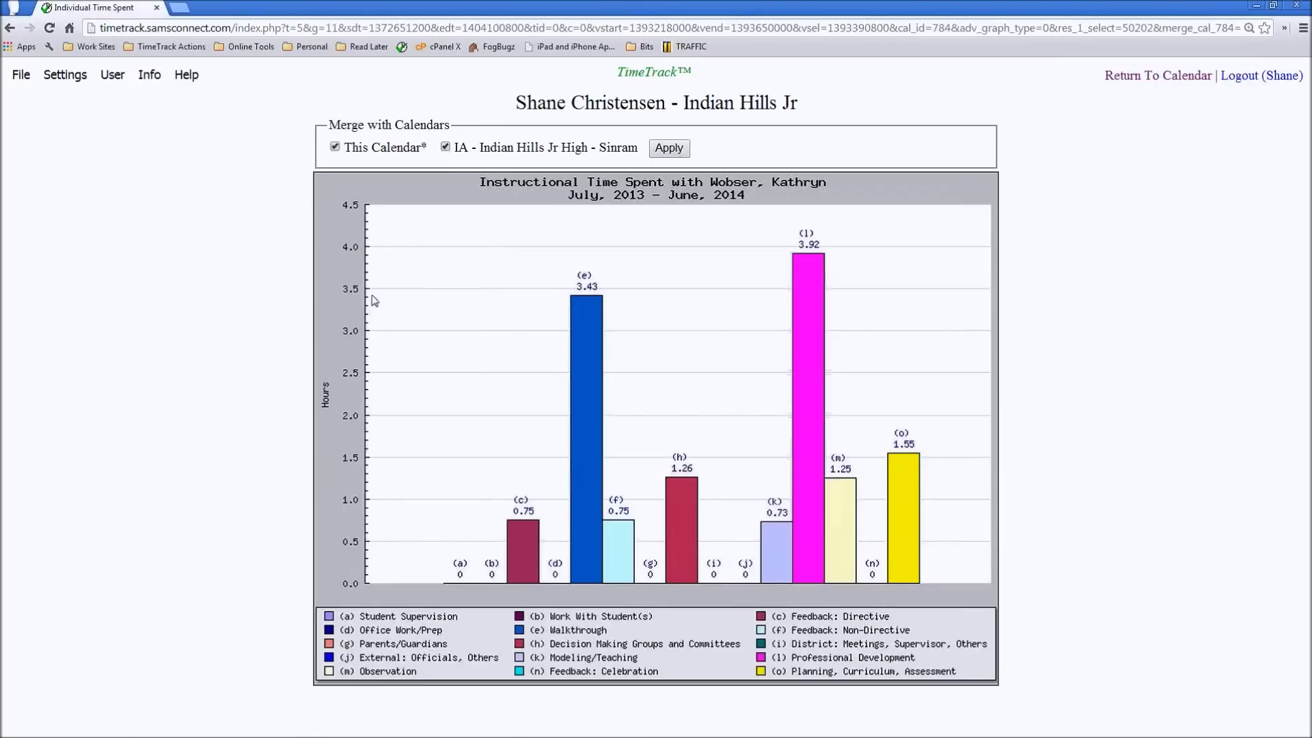
click(113, 75)
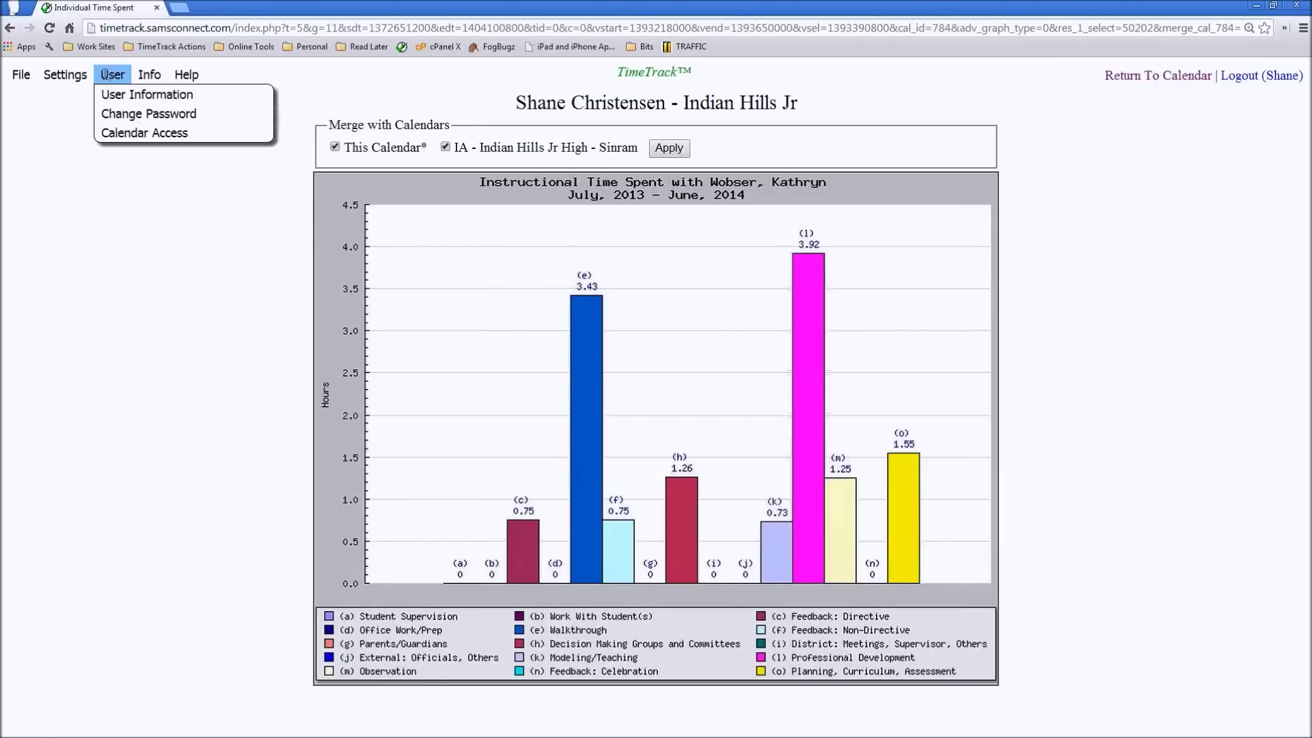
- Allow graph merging with the vice principal's calendar in Calendar Access and save it
click(124, 136)
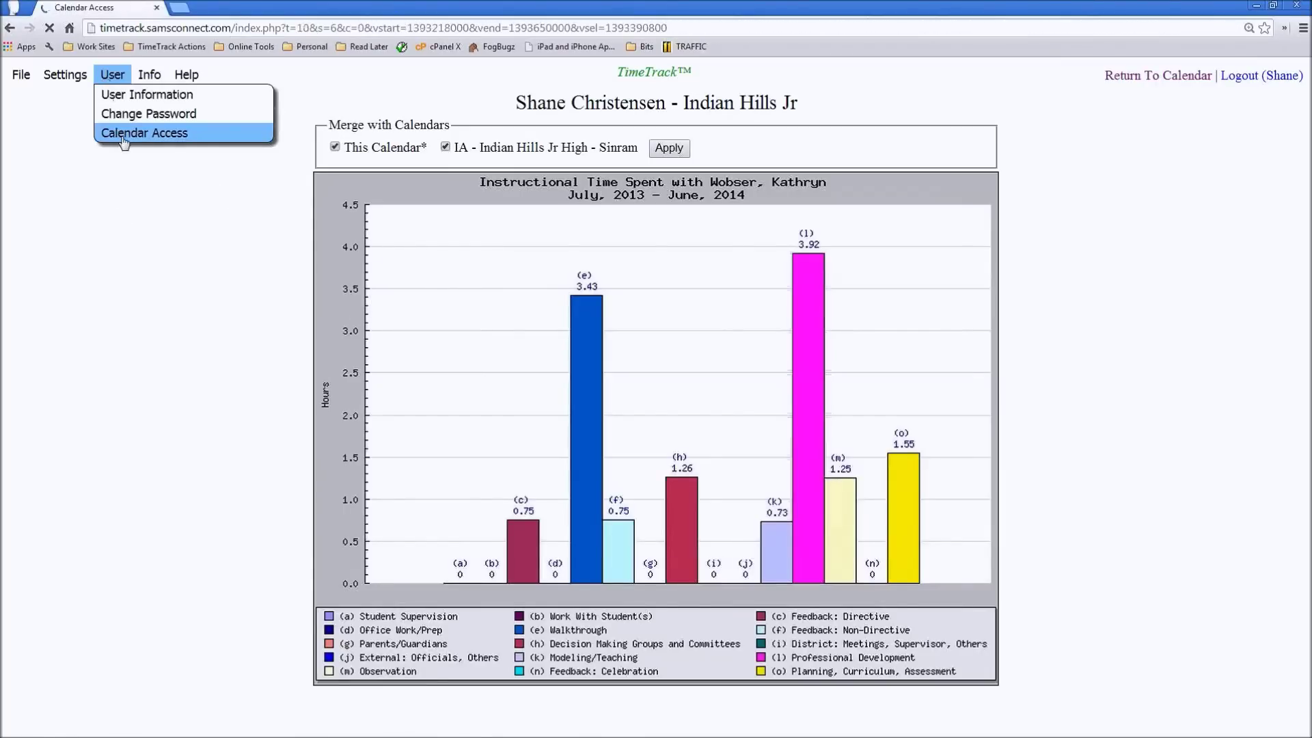
scroll(118, 196, down, 8)
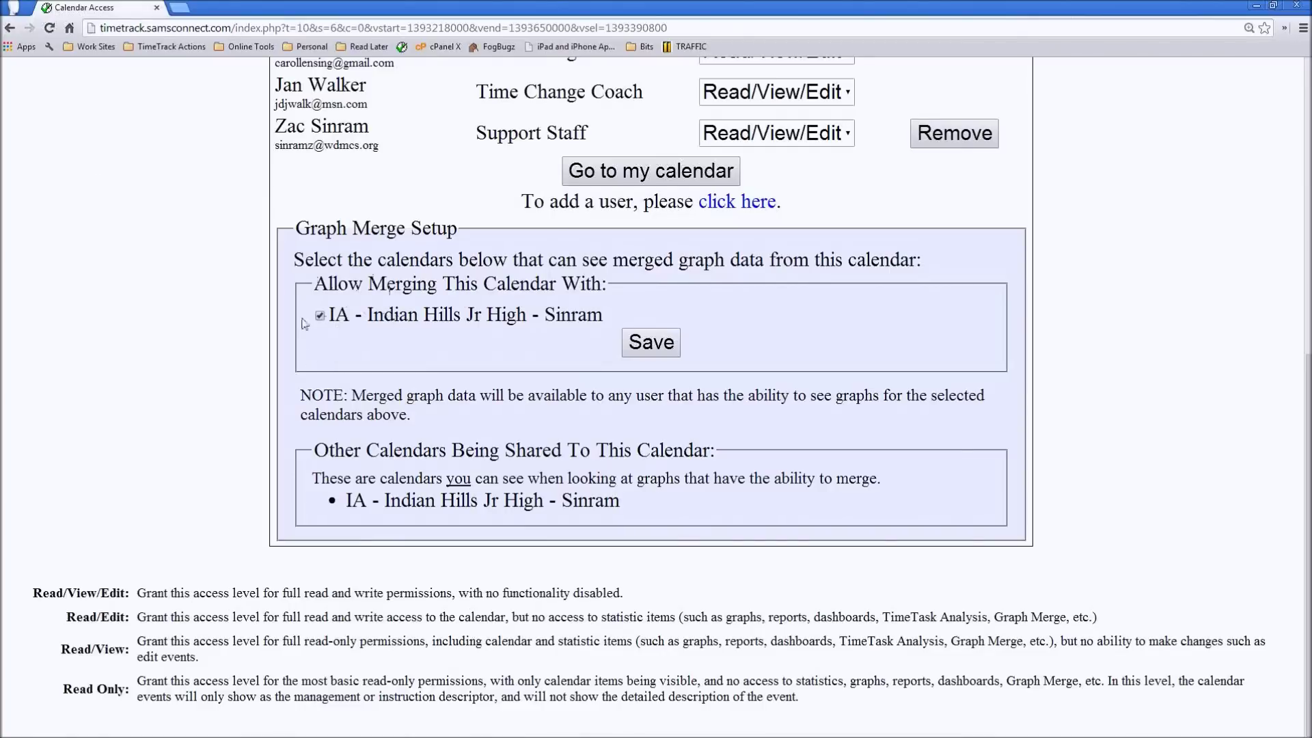
click(666, 355)
scroll(191, 369, down, 3)
scroll(191, 369, down, 3)
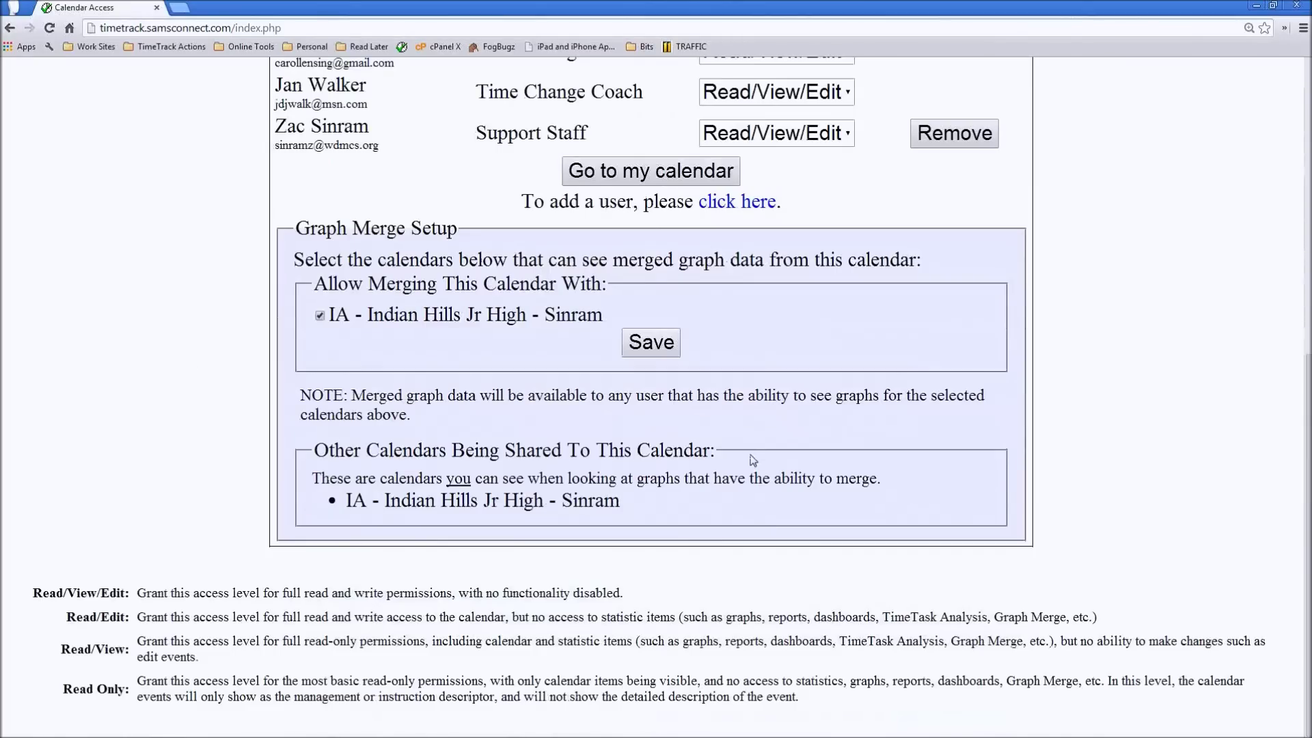
scroll(196, 380, up, 1)
scroll(196, 381, up, 7)
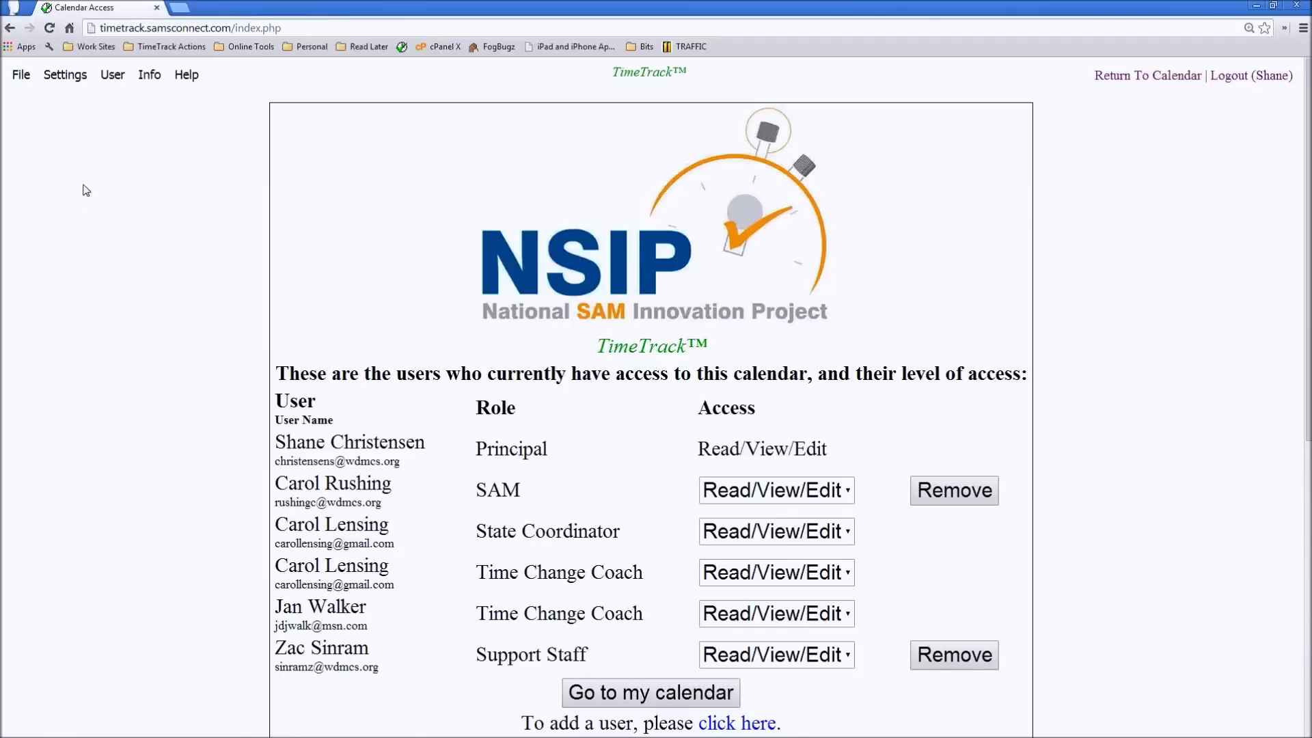
- Open Individual/Group Setup and review the Current Individual List with its e-mail addresses
click(65, 77)
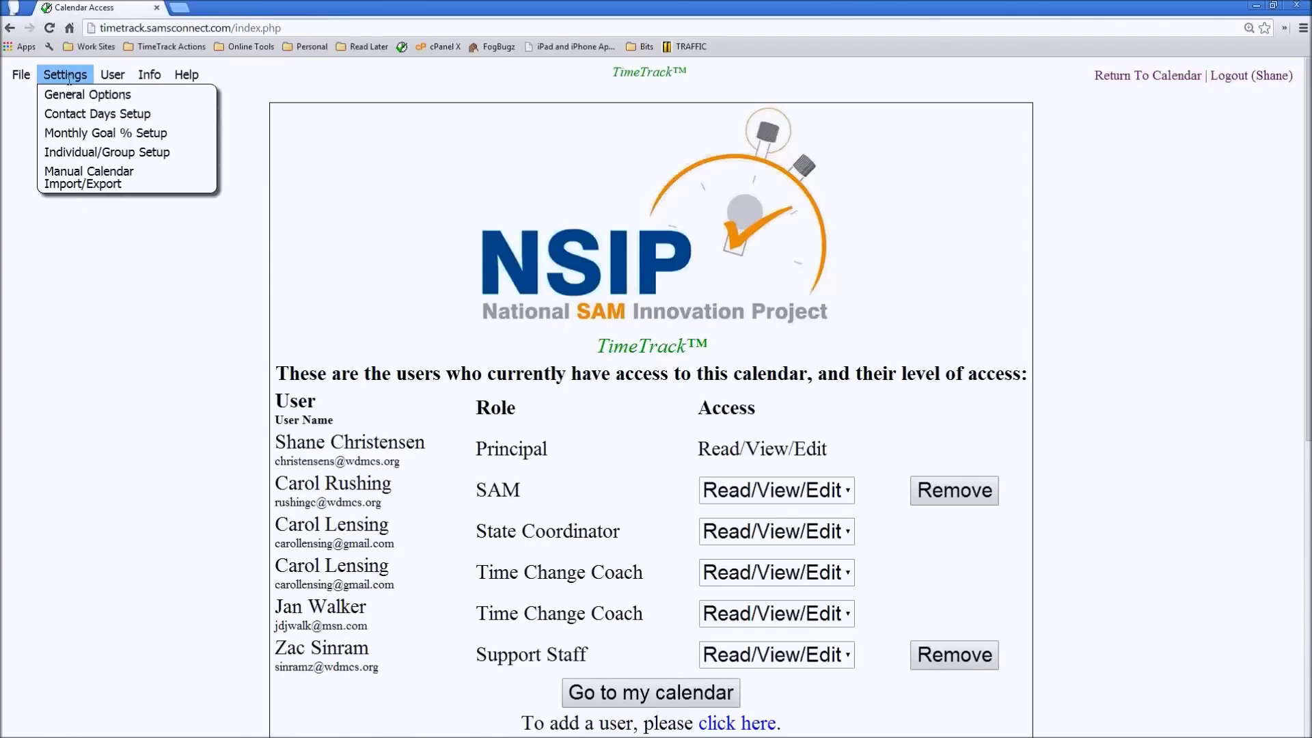
click(83, 160)
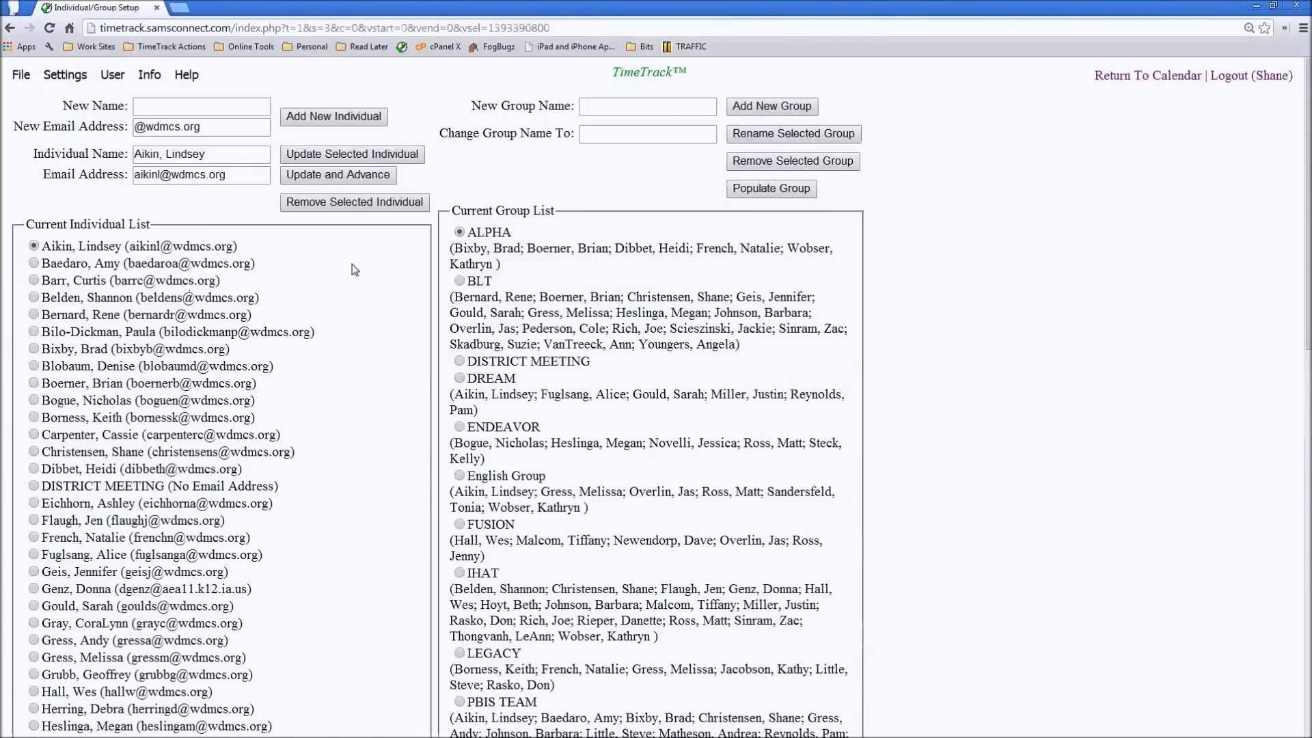
scroll(355, 290, down, 6)
scroll(356, 291, down, 5)
scroll(355, 290, up, 12)
drag(249, 256, 129, 251)
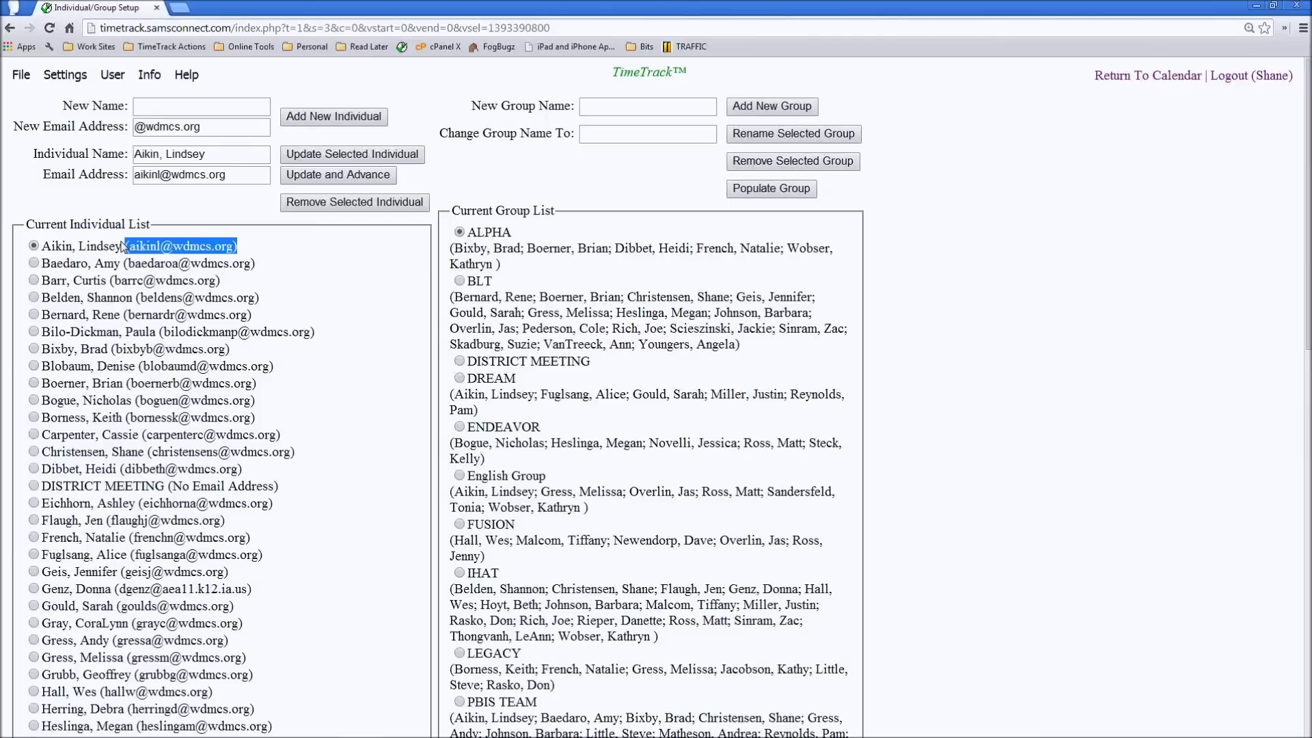
- Add a new individual with their full name and e-mail address, then check the list
click(178, 107)
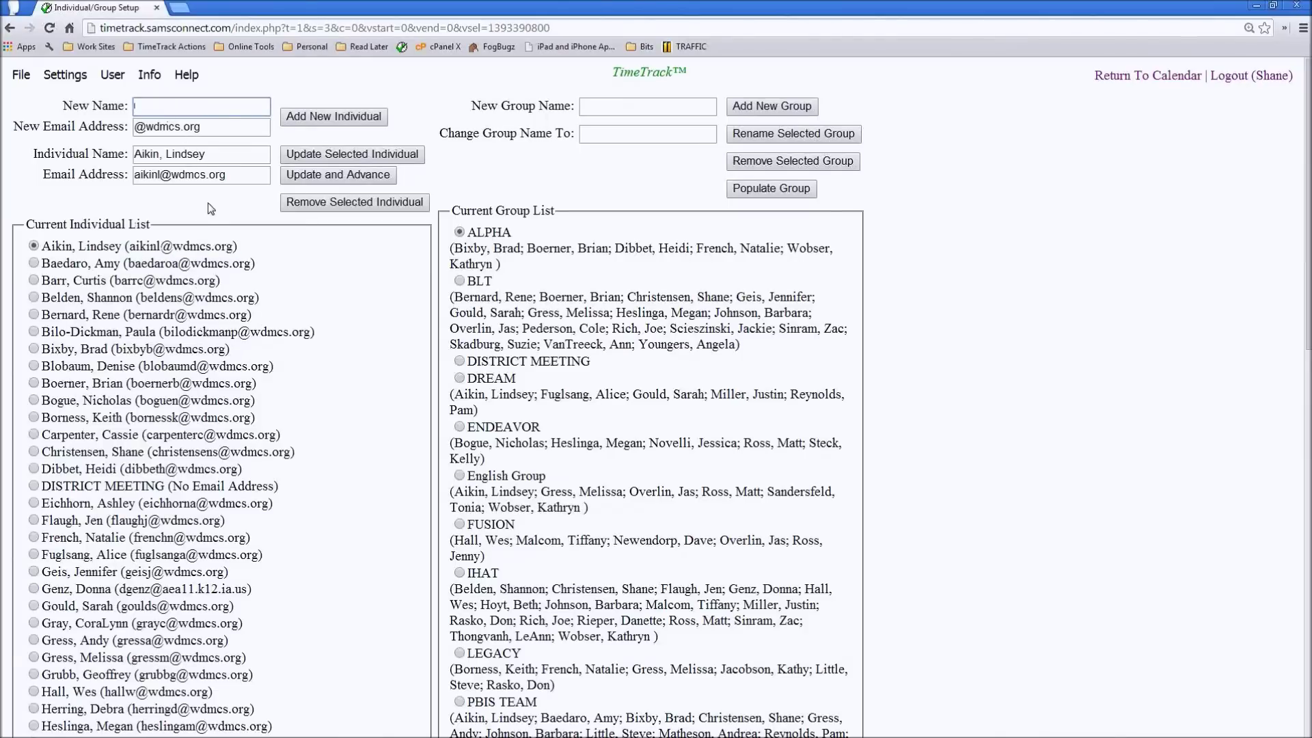
key(Tab)
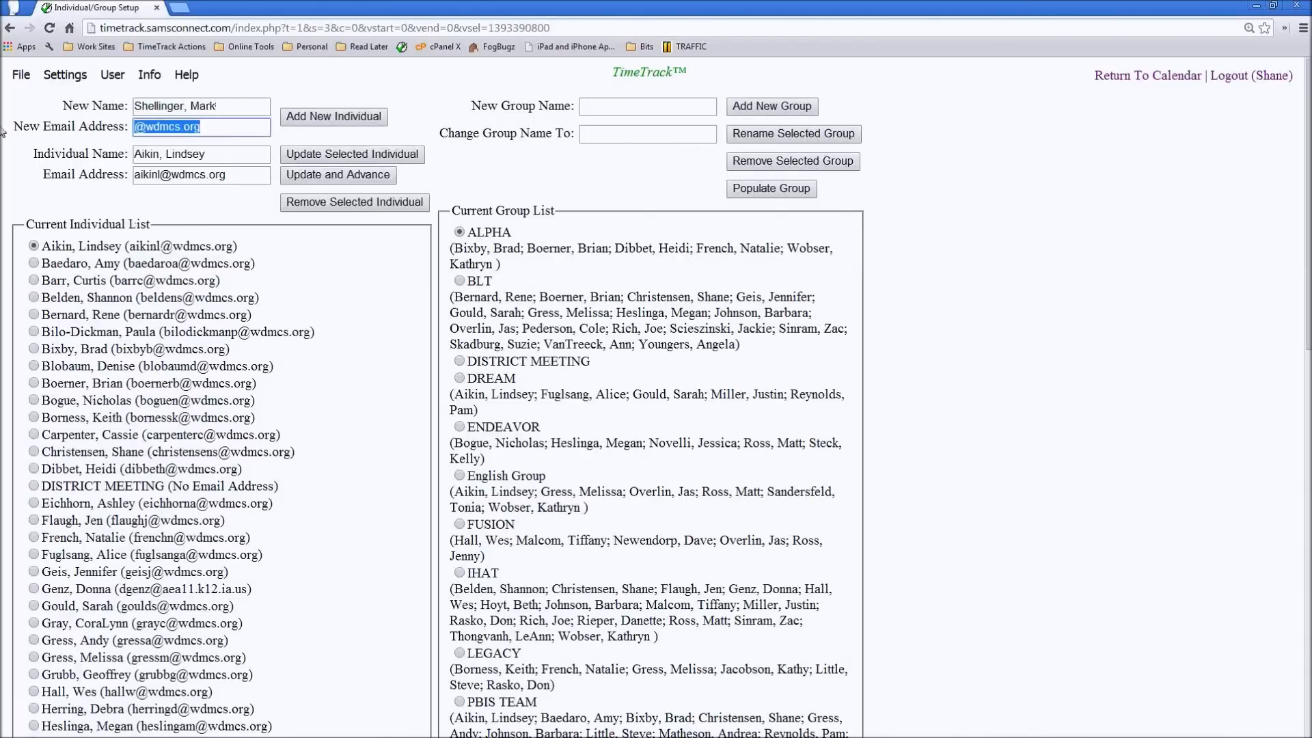
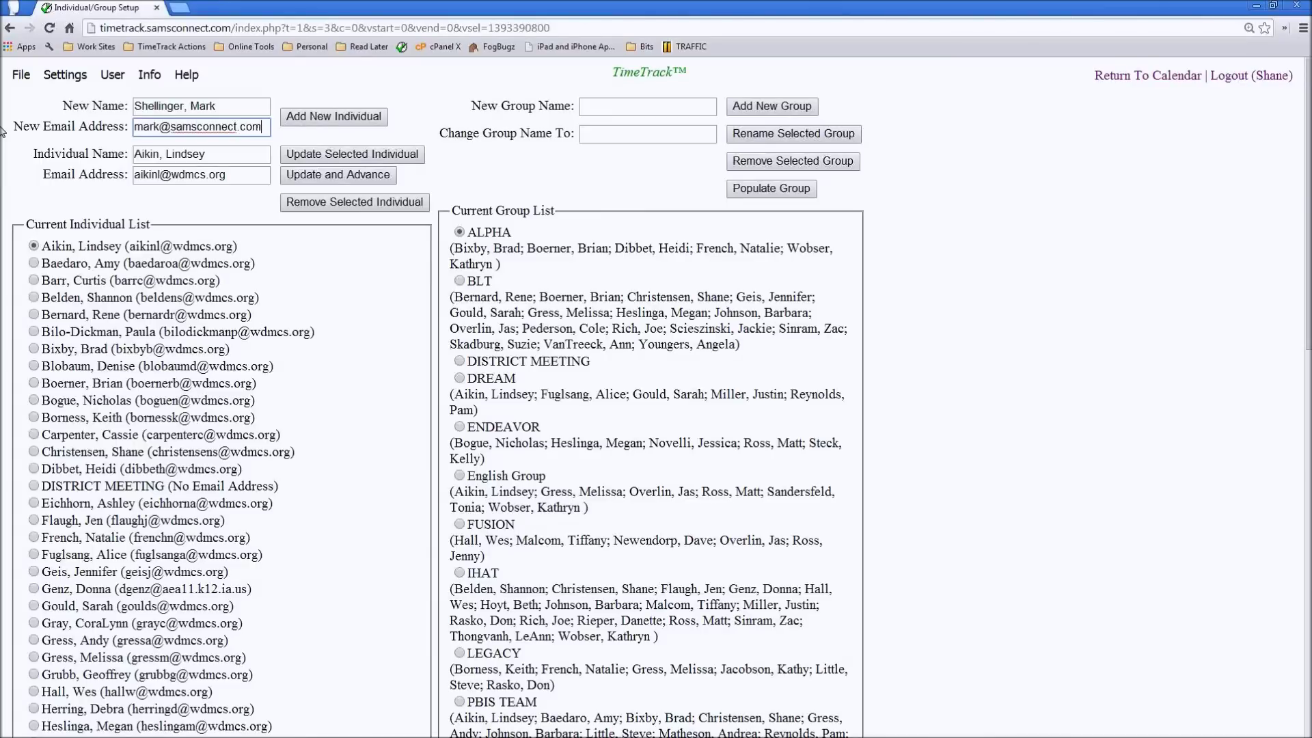
click(309, 121)
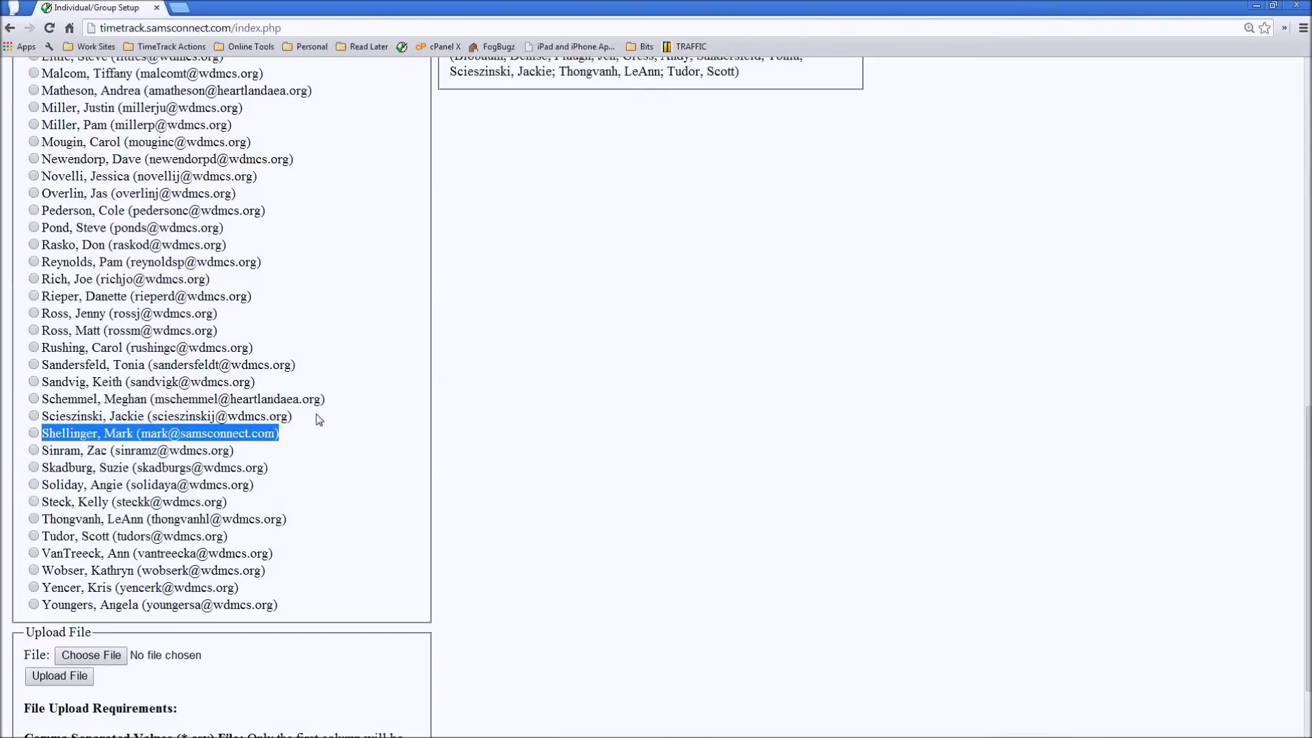
click(338, 438)
scroll(338, 437, up, 13)
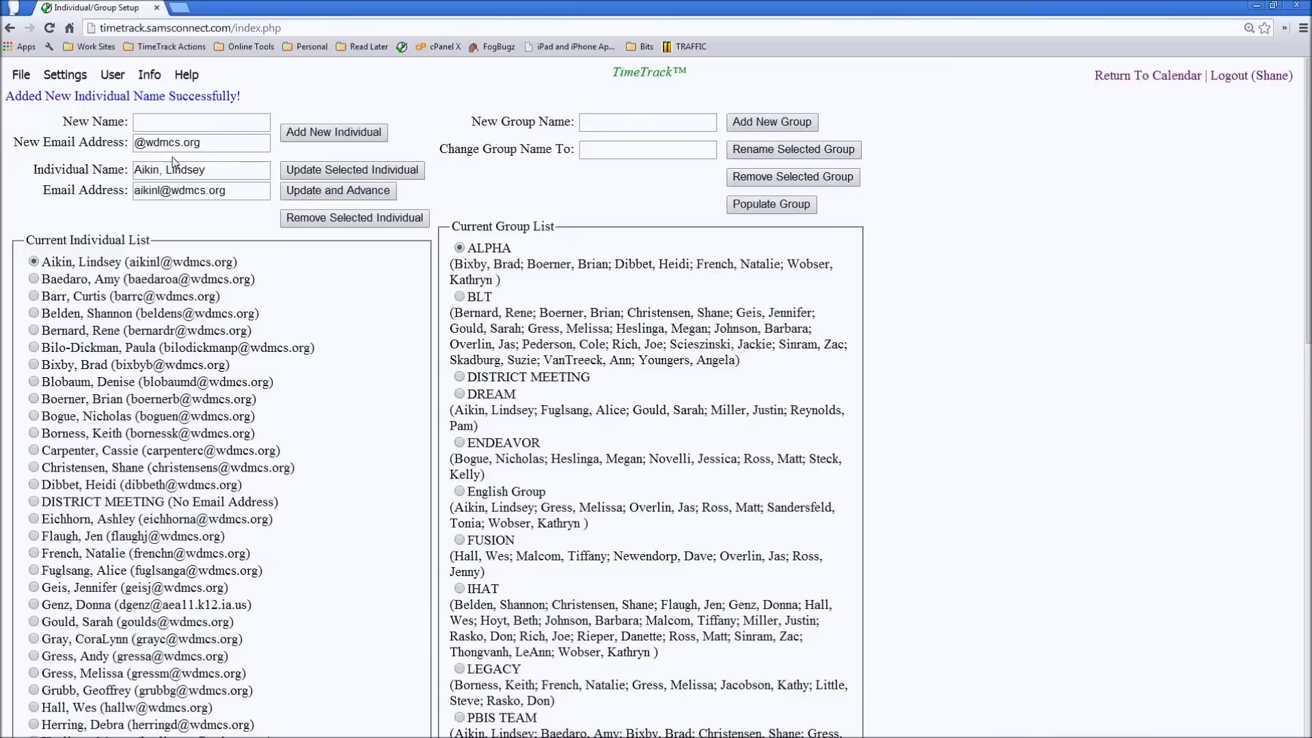
click(155, 73)
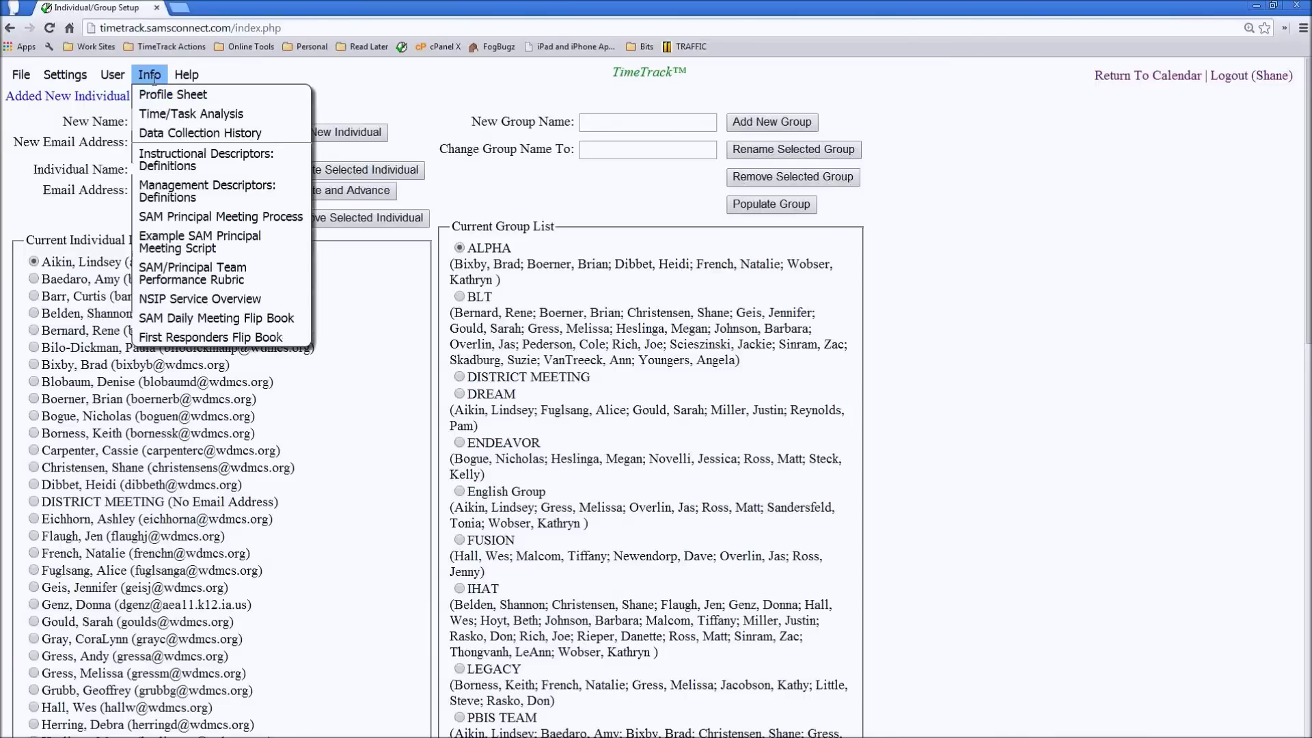
- View the SAM/Principal Team Performance Rubric PDF, then return to TimeTrack
click(178, 268)
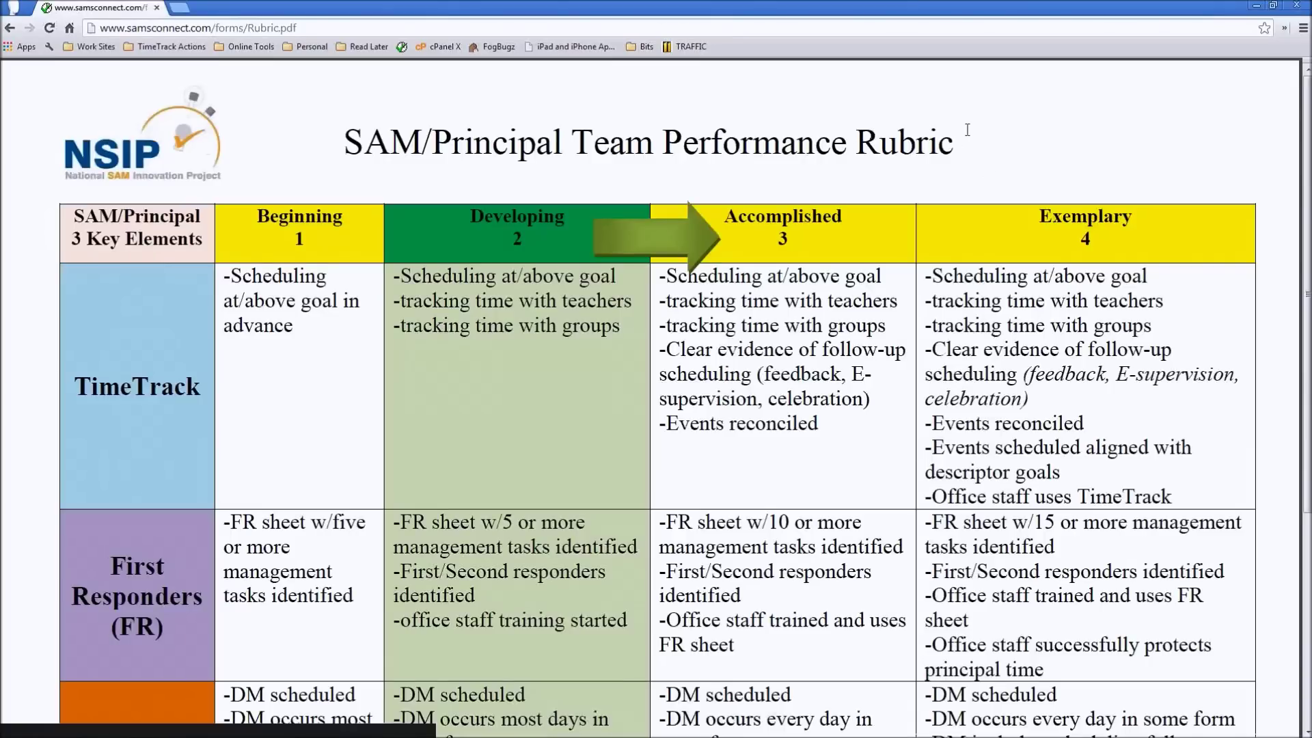
drag(973, 143, 323, 151)
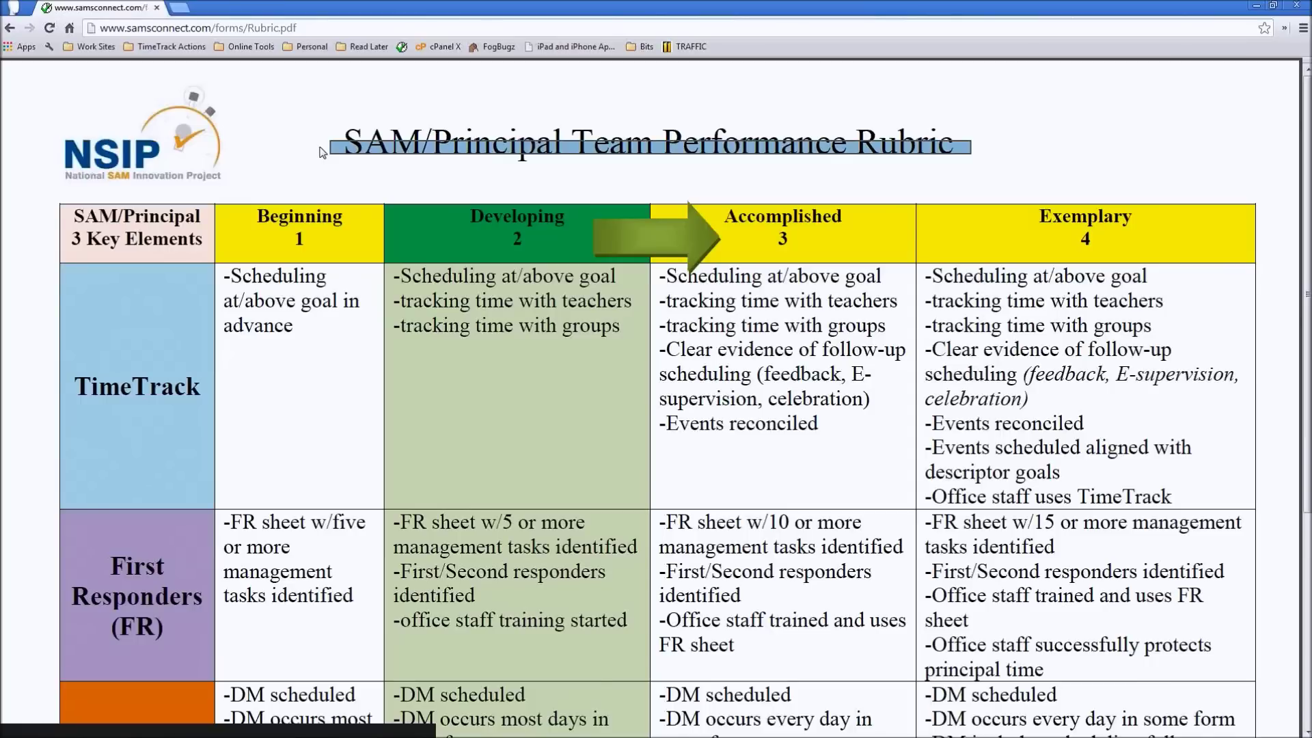
click(319, 146)
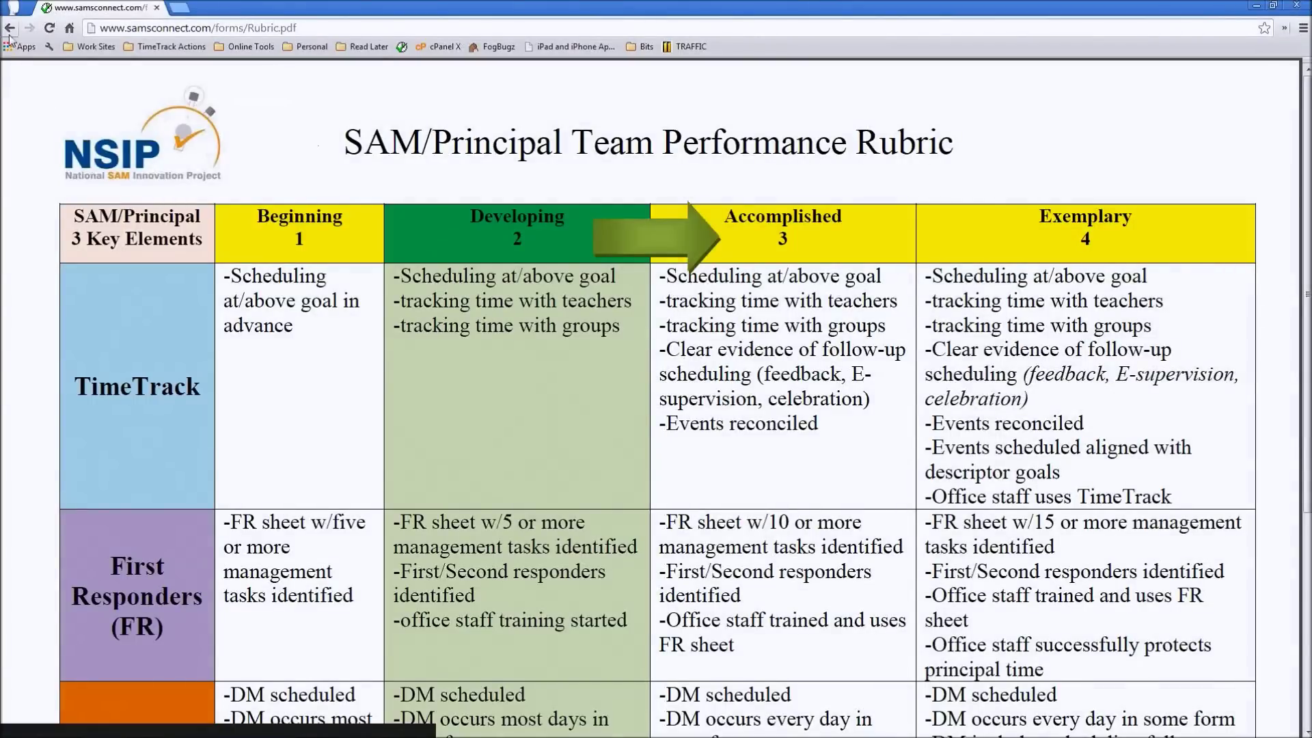
click(10, 29)
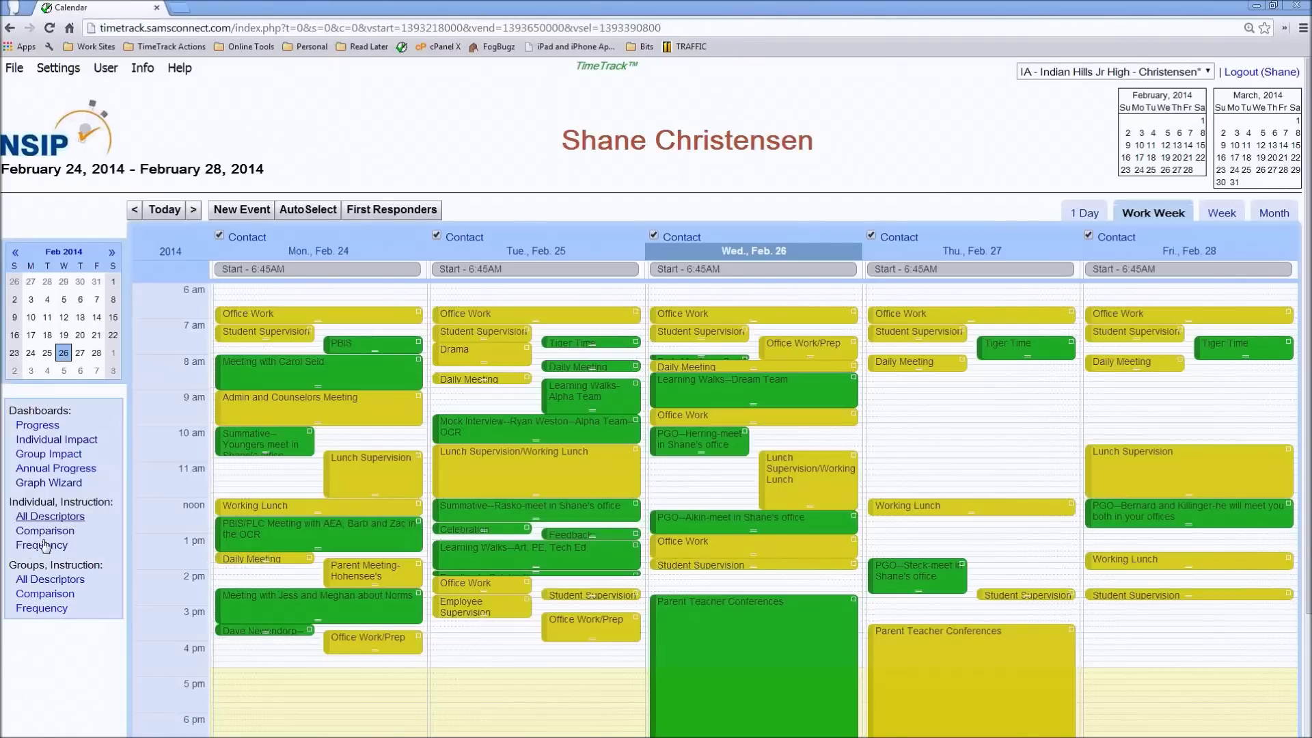
- Chart Walkthrough hours for five chosen teachers, July 2013–June 2014, as an individual comparison
click(39, 534)
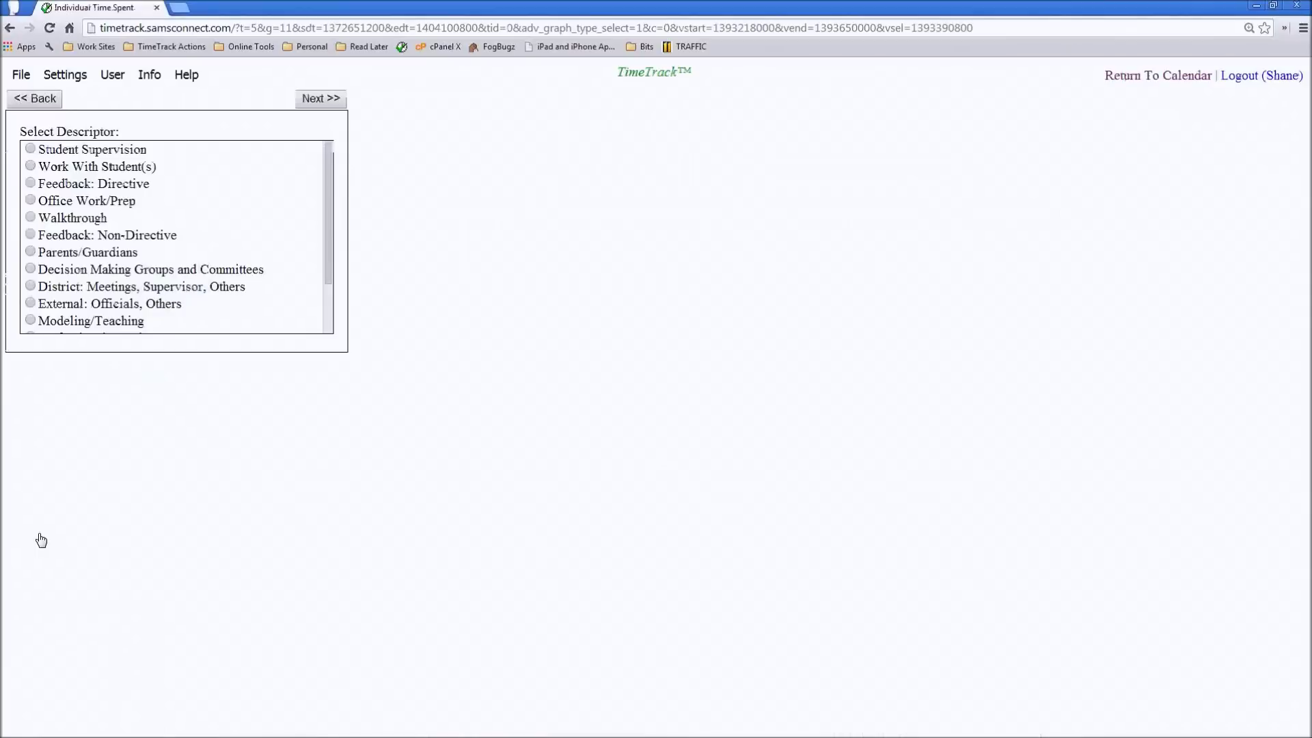
click(66, 220)
click(312, 98)
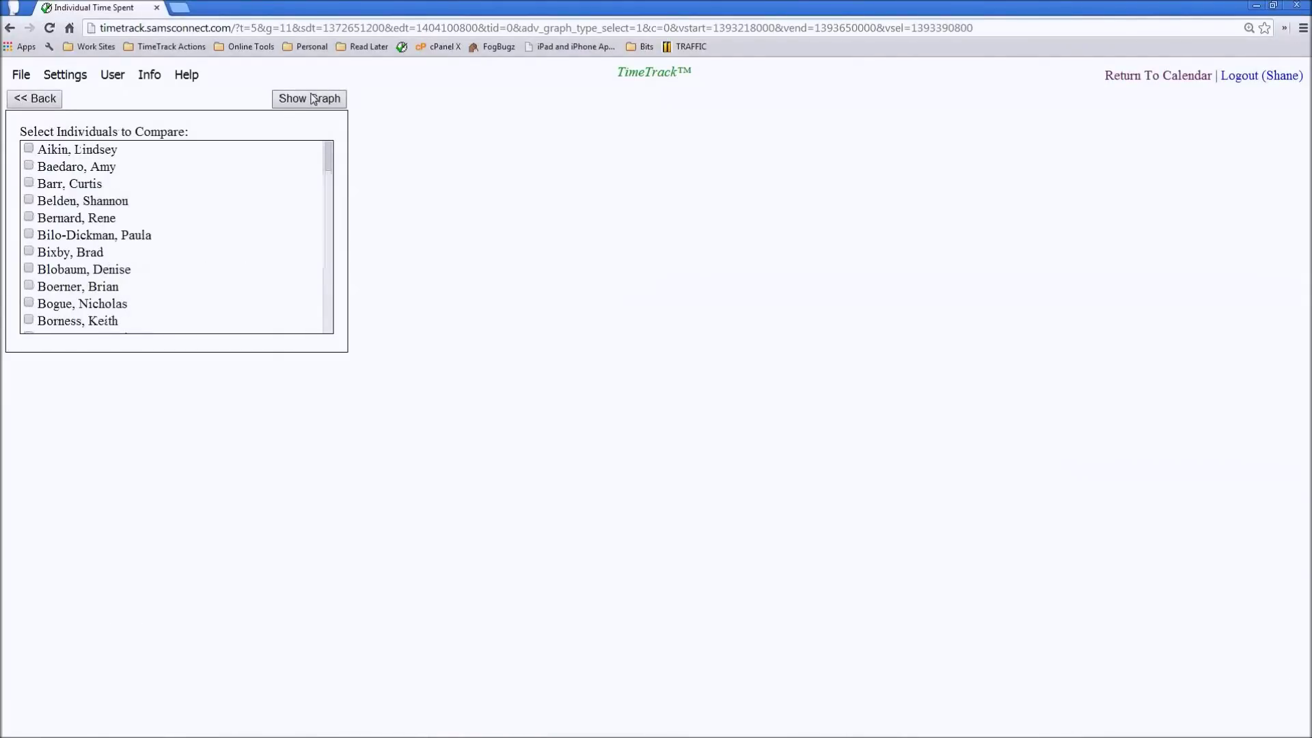
click(68, 152)
click(45, 237)
click(62, 289)
drag(328, 164, 266, 344)
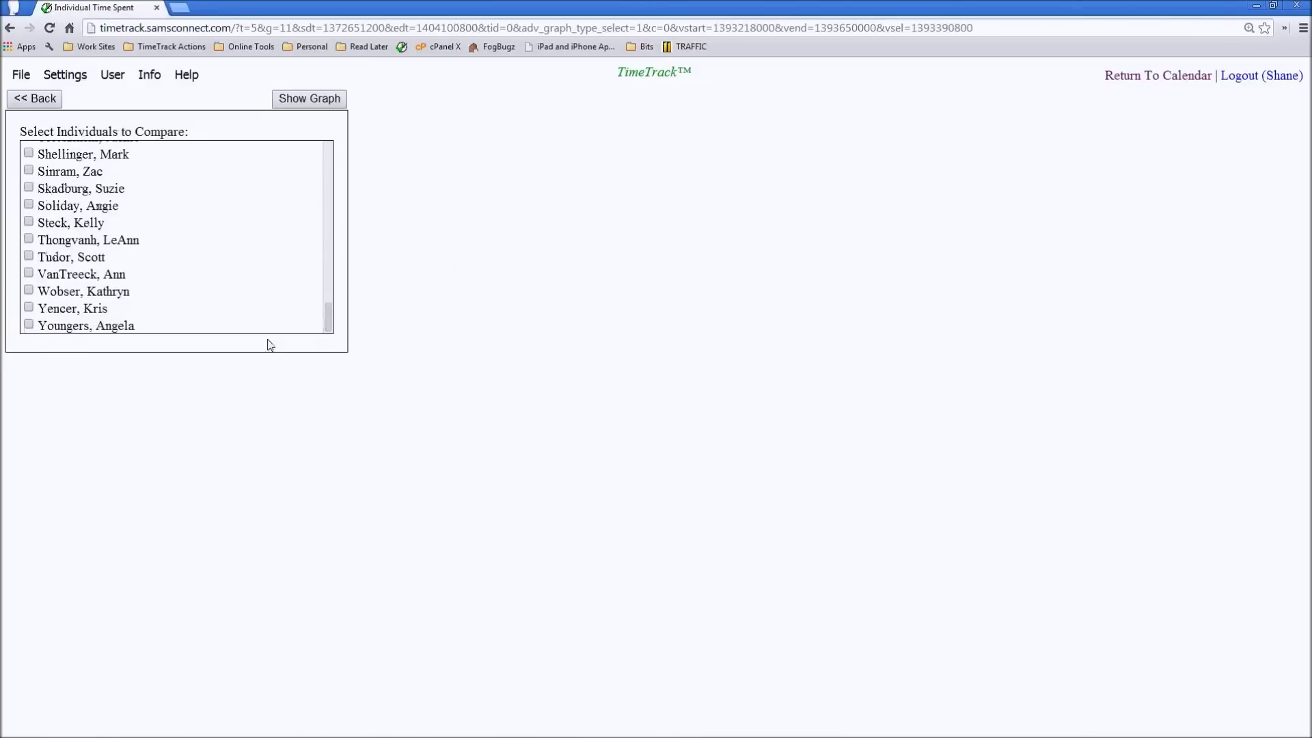
click(61, 276)
click(66, 292)
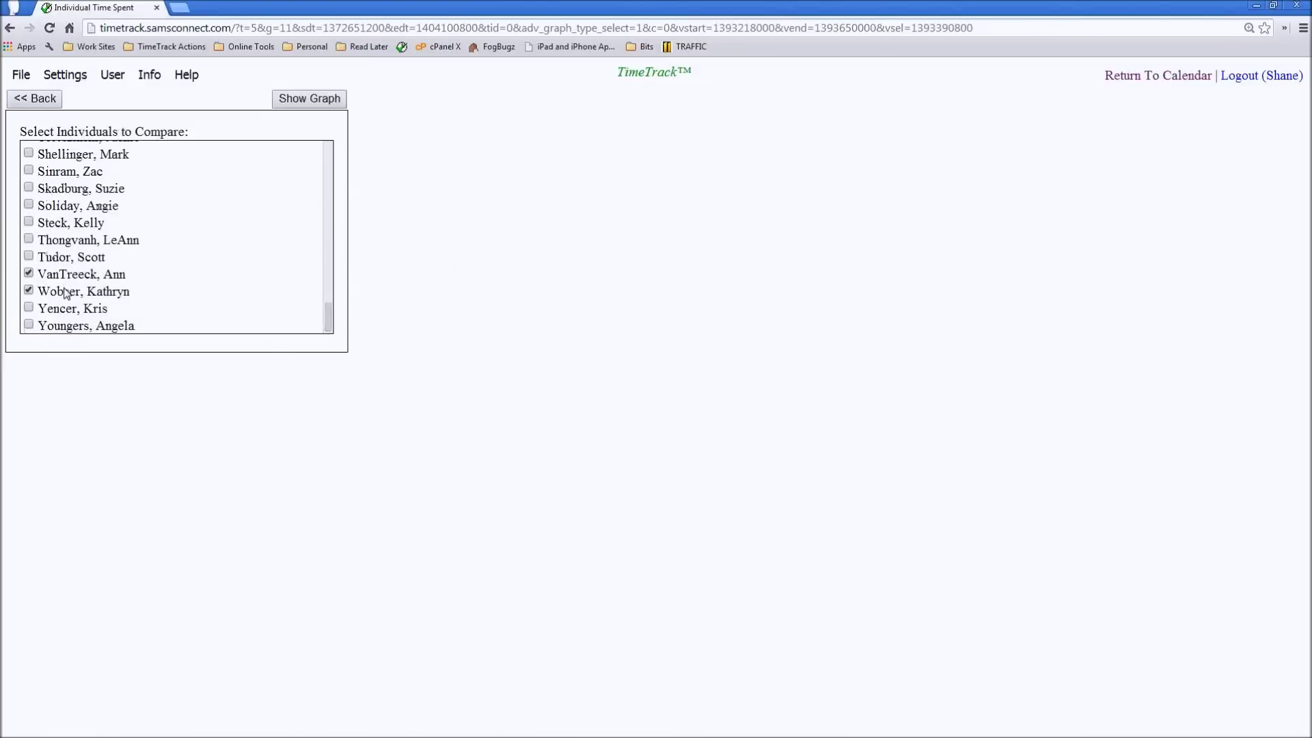
click(318, 106)
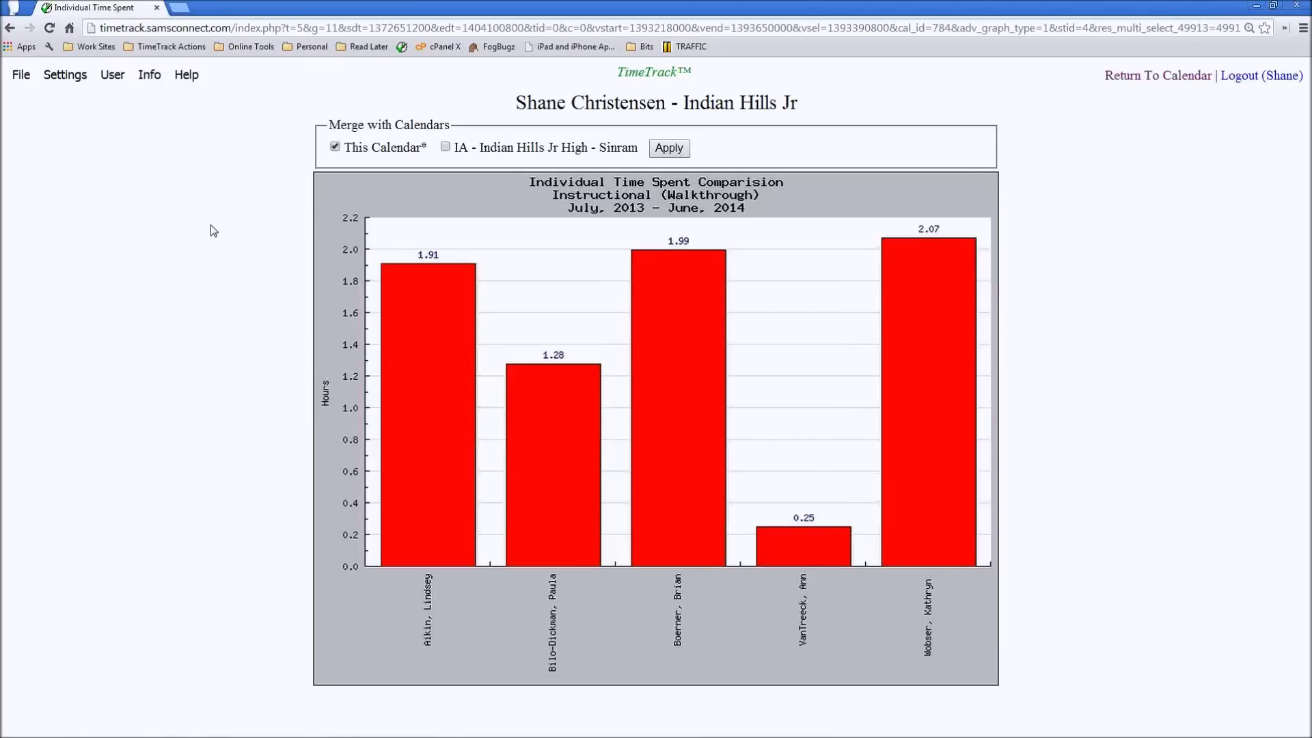
- Redraw the Walkthrough comparison merged with the other Indian Hills calendar, then that calendar alone
click(445, 147)
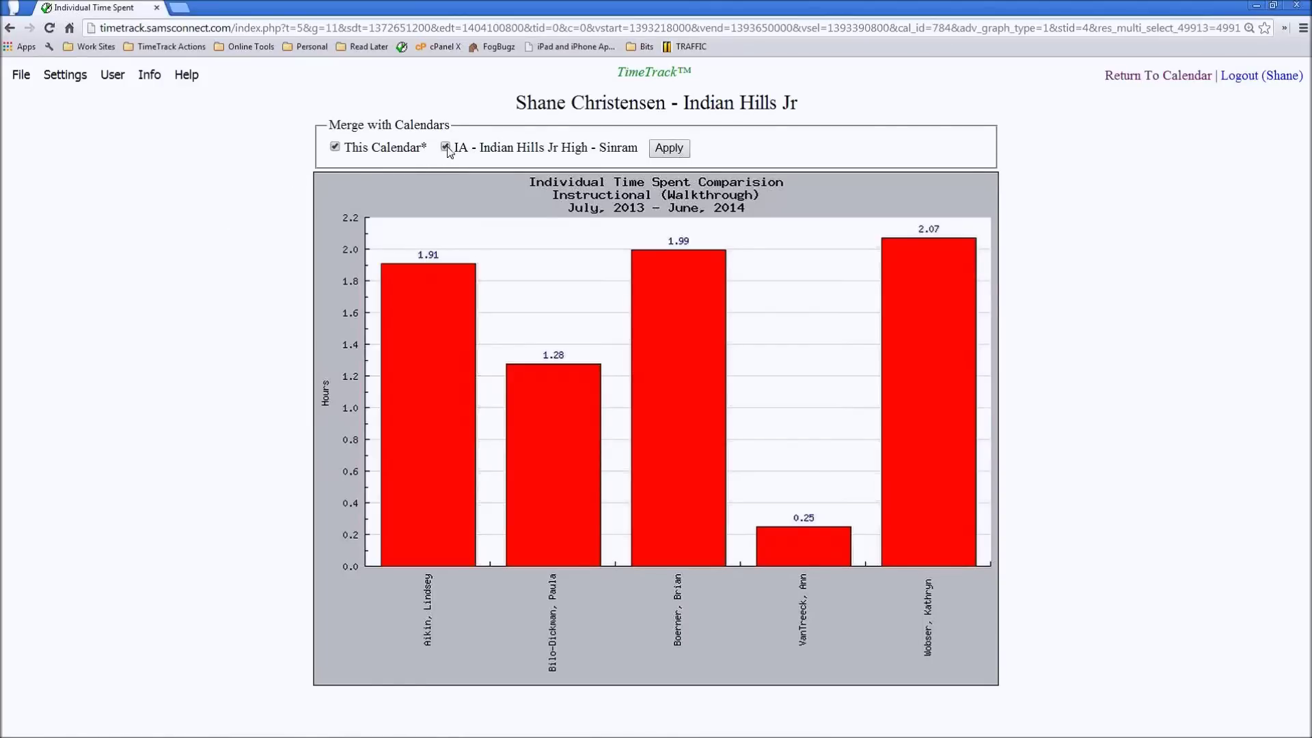
click(669, 155)
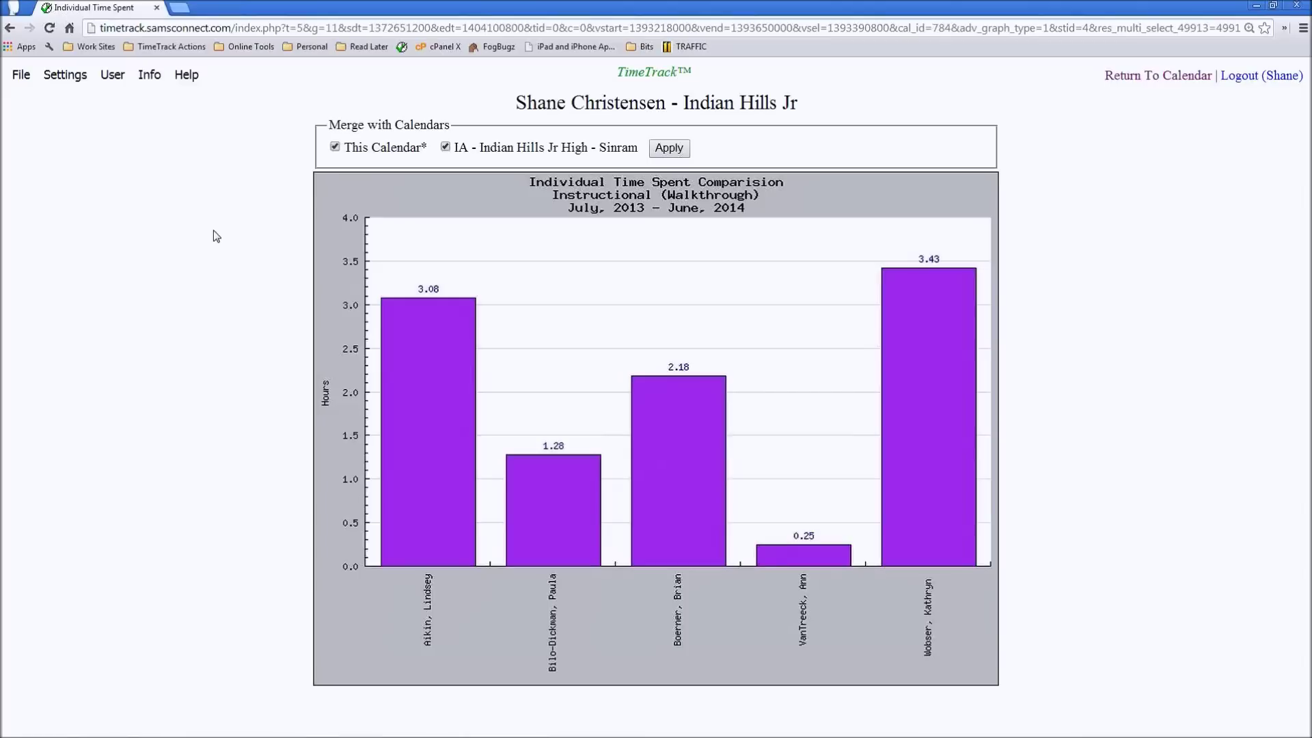
click(334, 147)
click(679, 153)
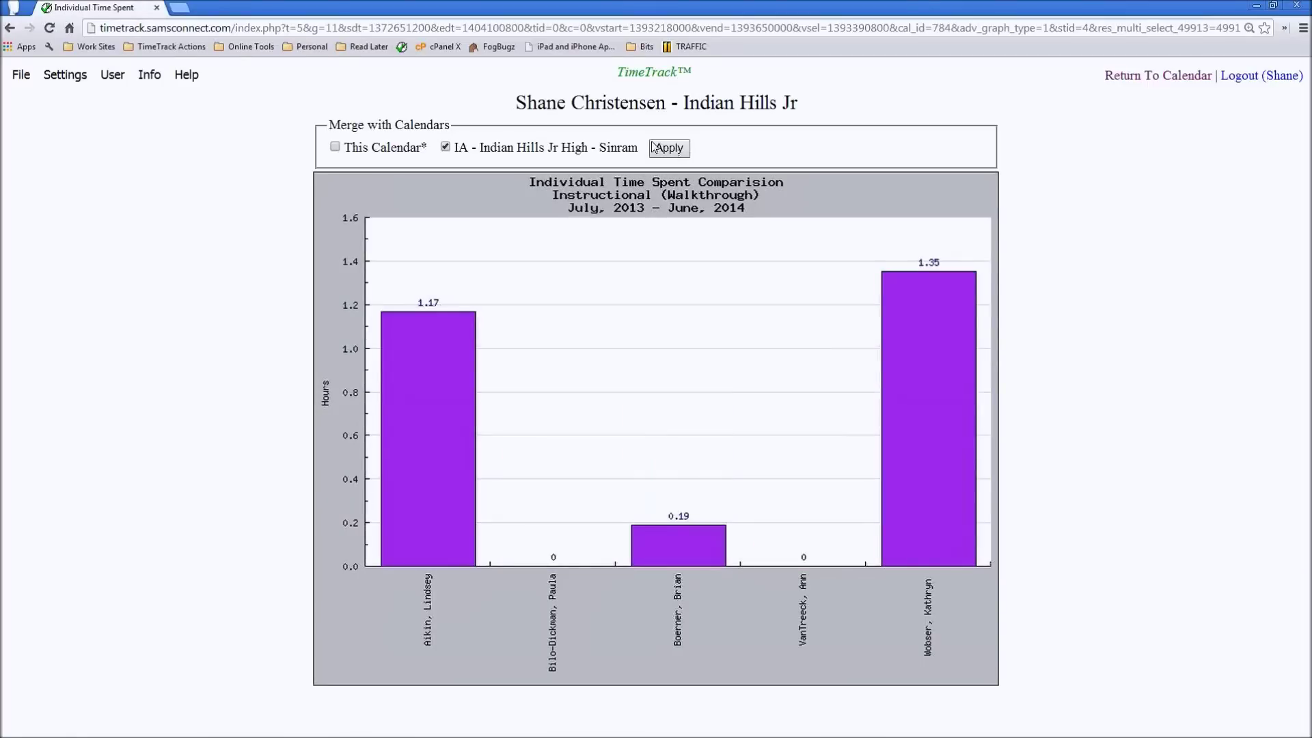
click(372, 152)
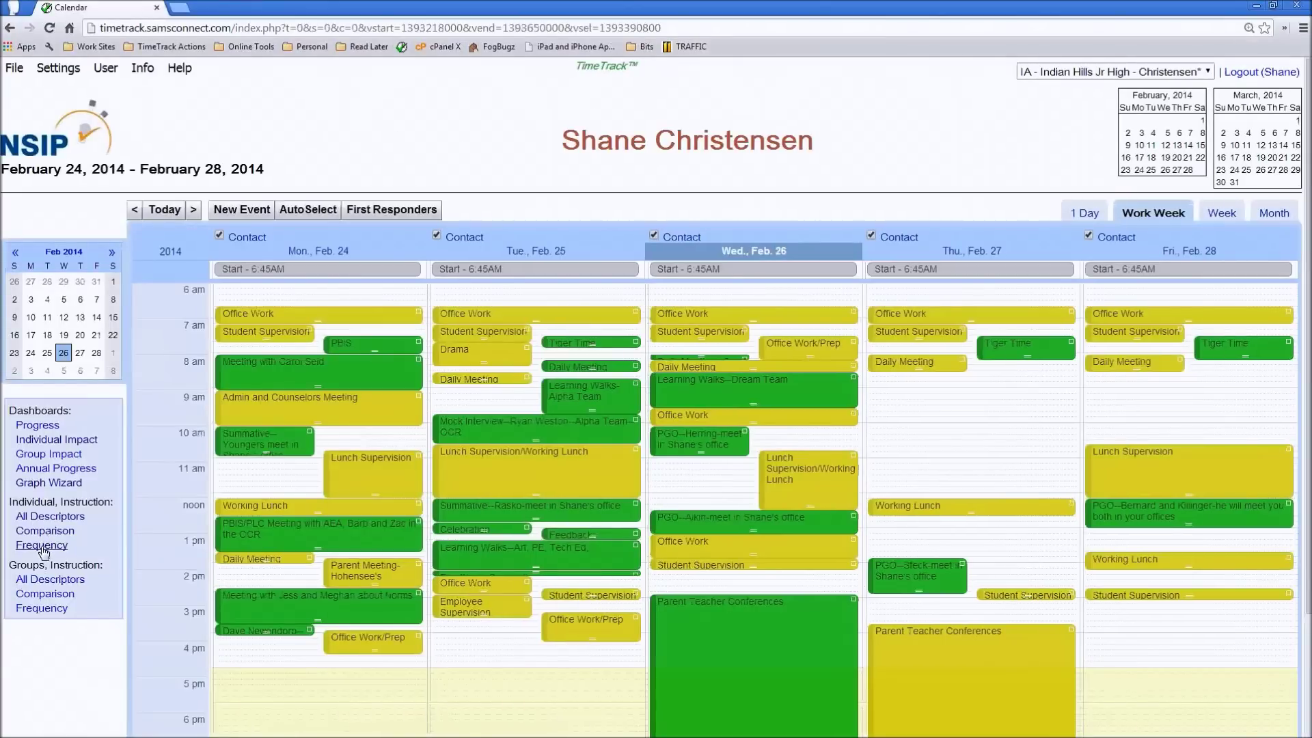
click(45, 544)
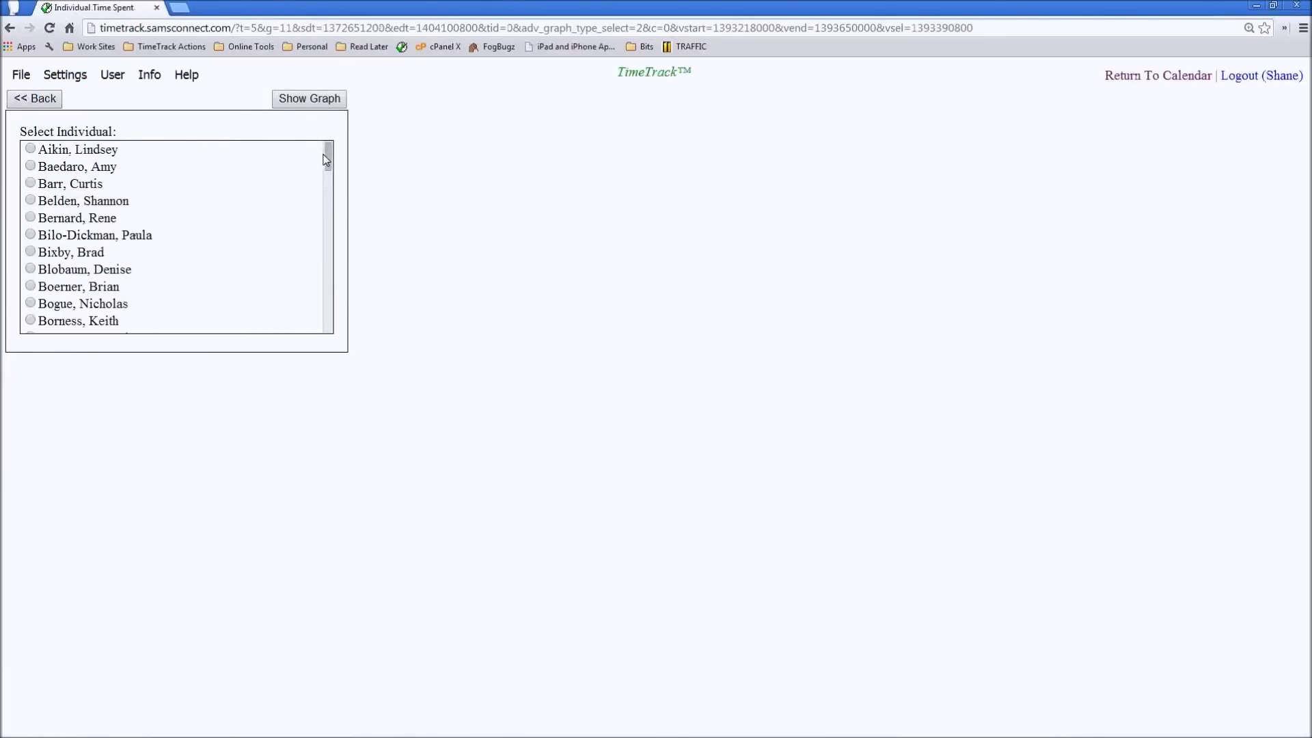
- Graph one teacher's weekly instructional frequency, then redraw it merged with the other calendar
drag(329, 159, 307, 319)
click(108, 294)
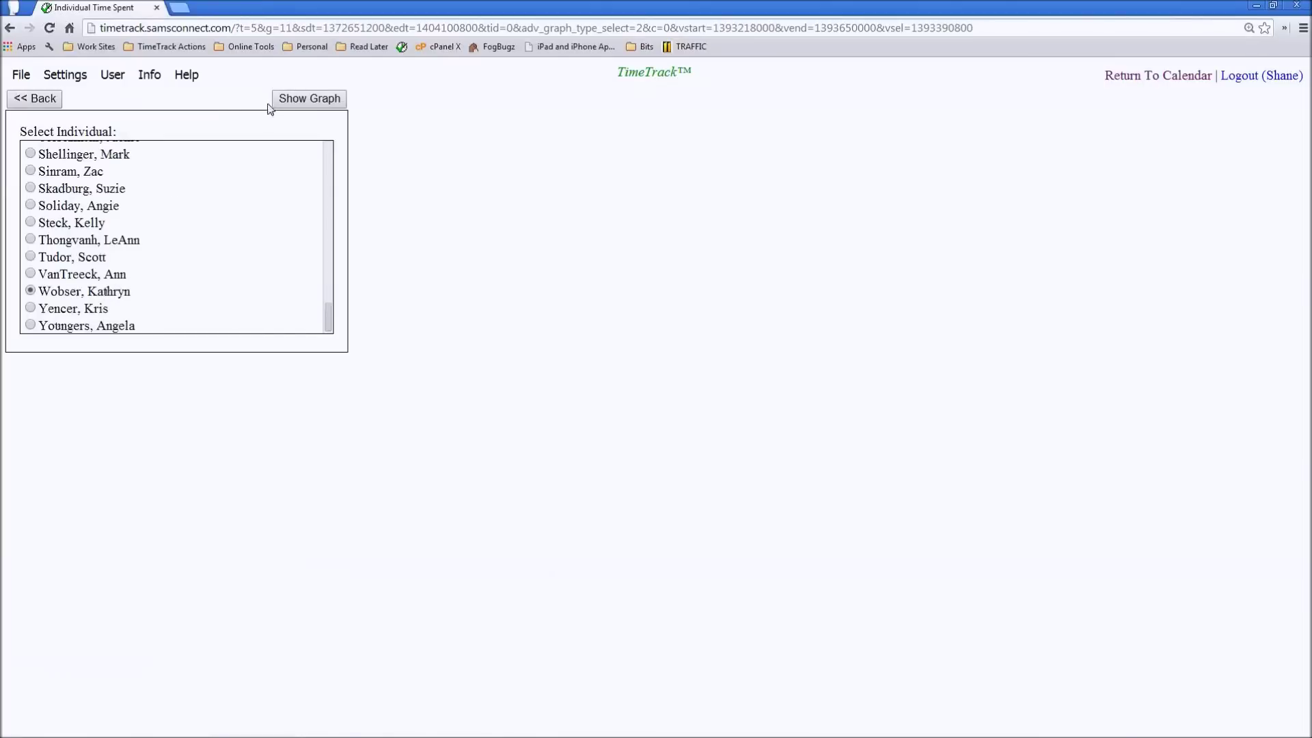
click(304, 102)
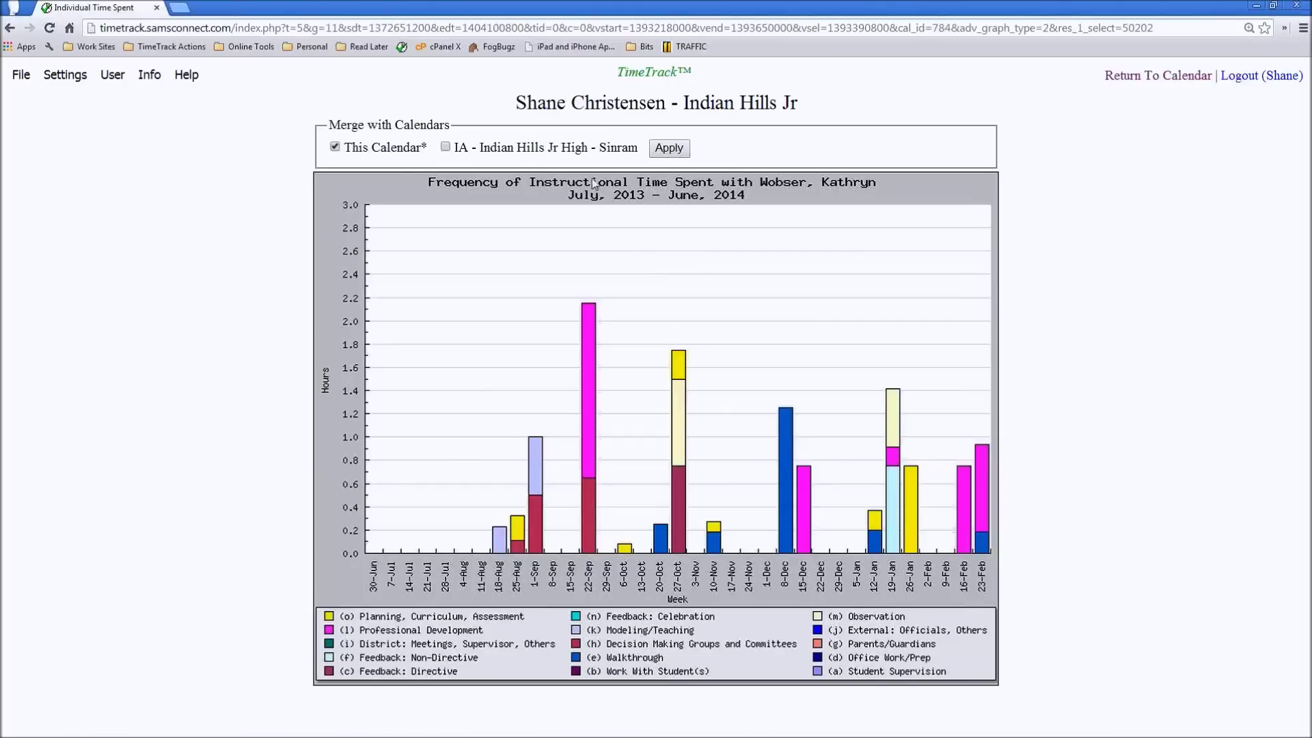
click(445, 148)
click(669, 148)
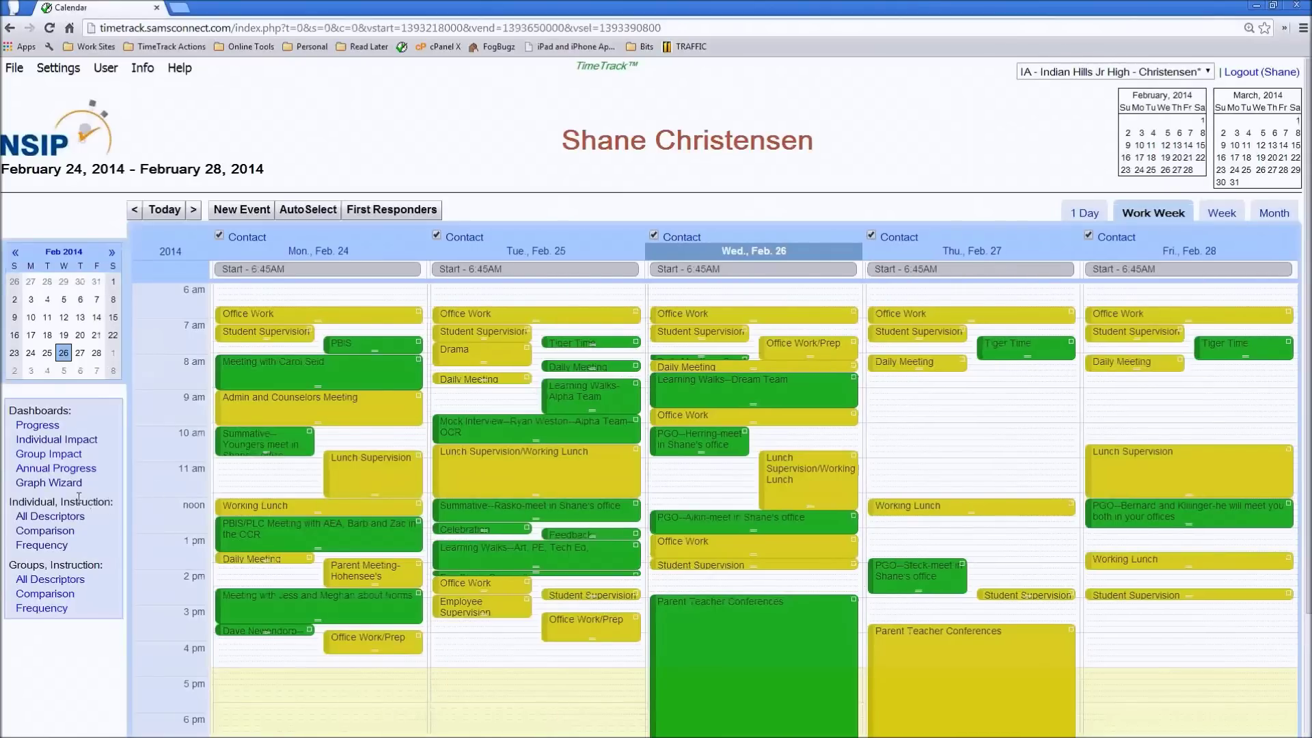
- From the Graph Wizard, show the Instructional Time Use by Individual chart for Current Year (2013 - 2014)
click(54, 484)
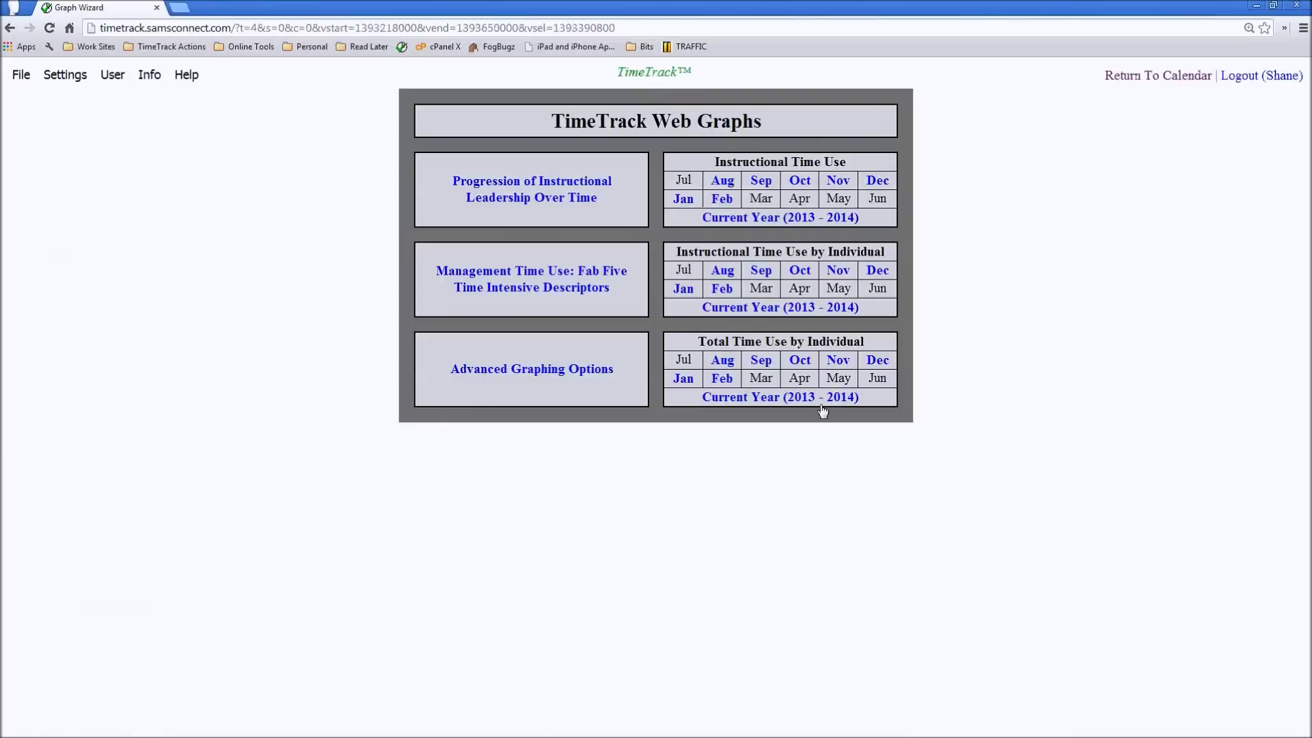
click(763, 309)
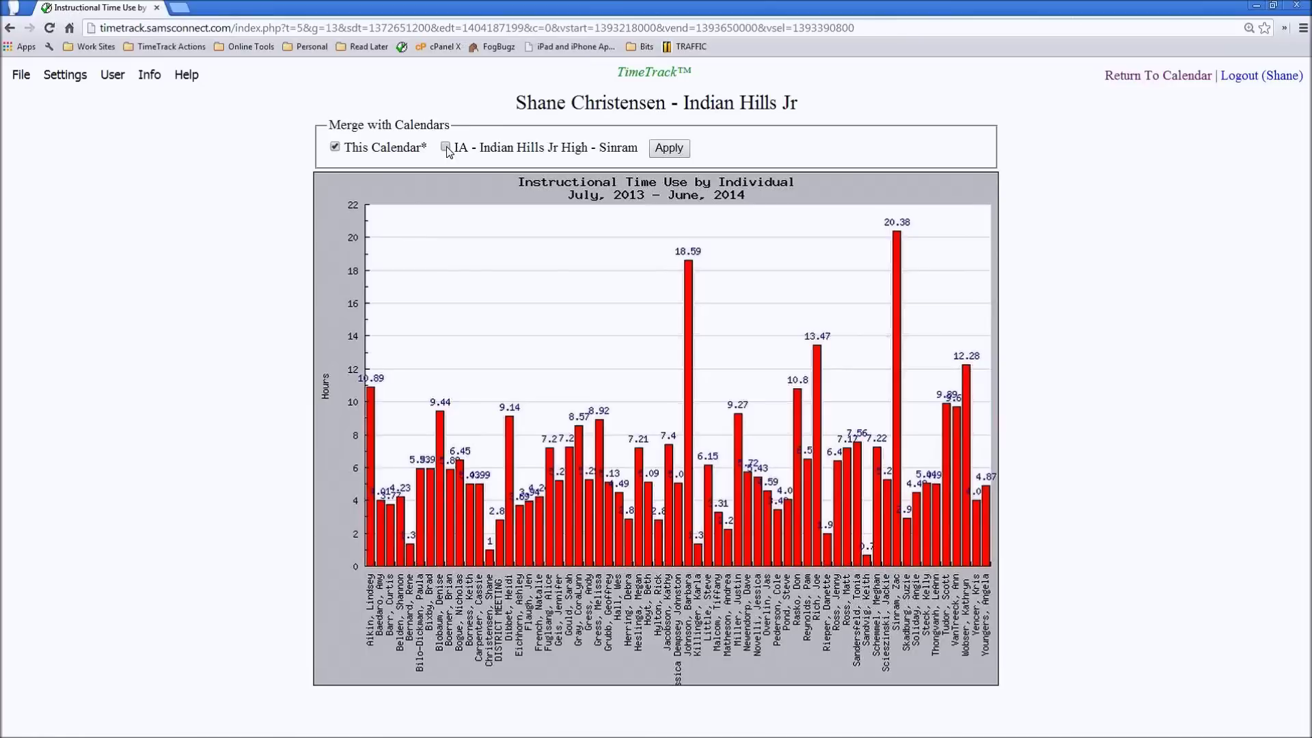
- Redraw the chart for both calendars merged, principal's only, the other calendar only, then merged again
click(445, 146)
click(675, 155)
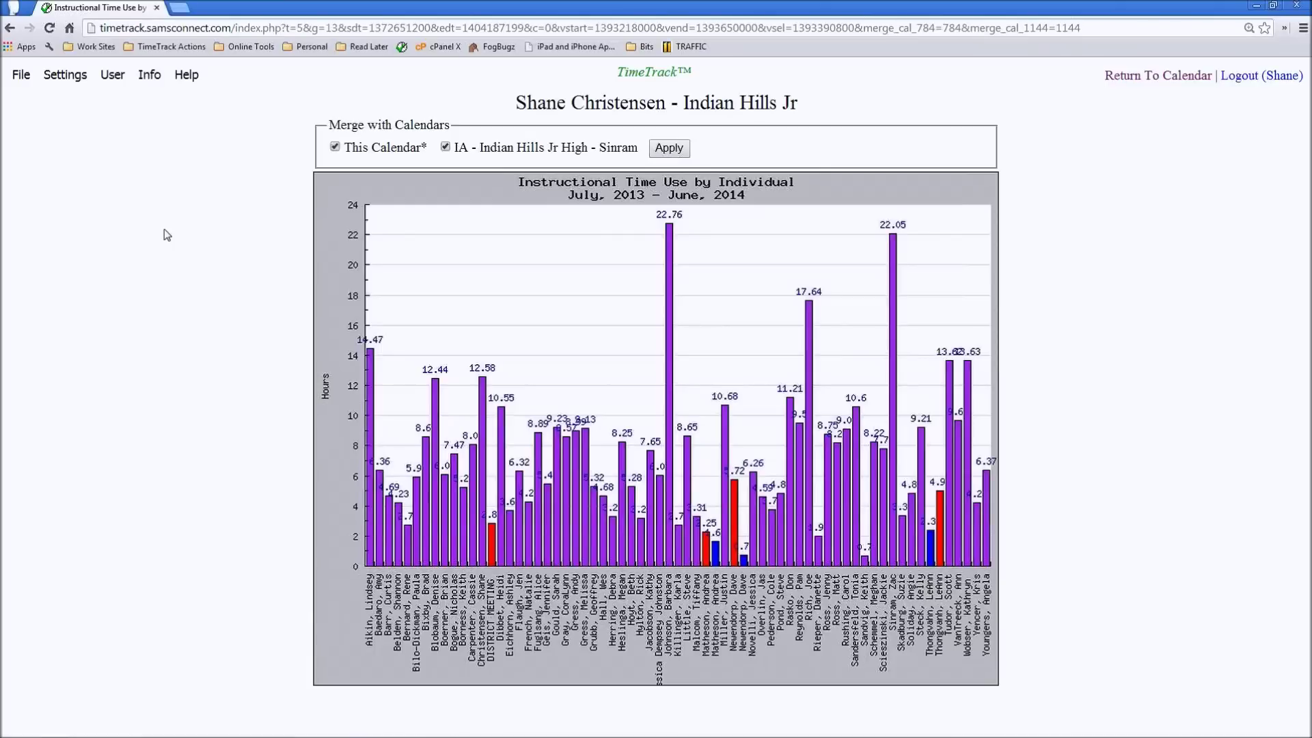
click(446, 146)
click(681, 152)
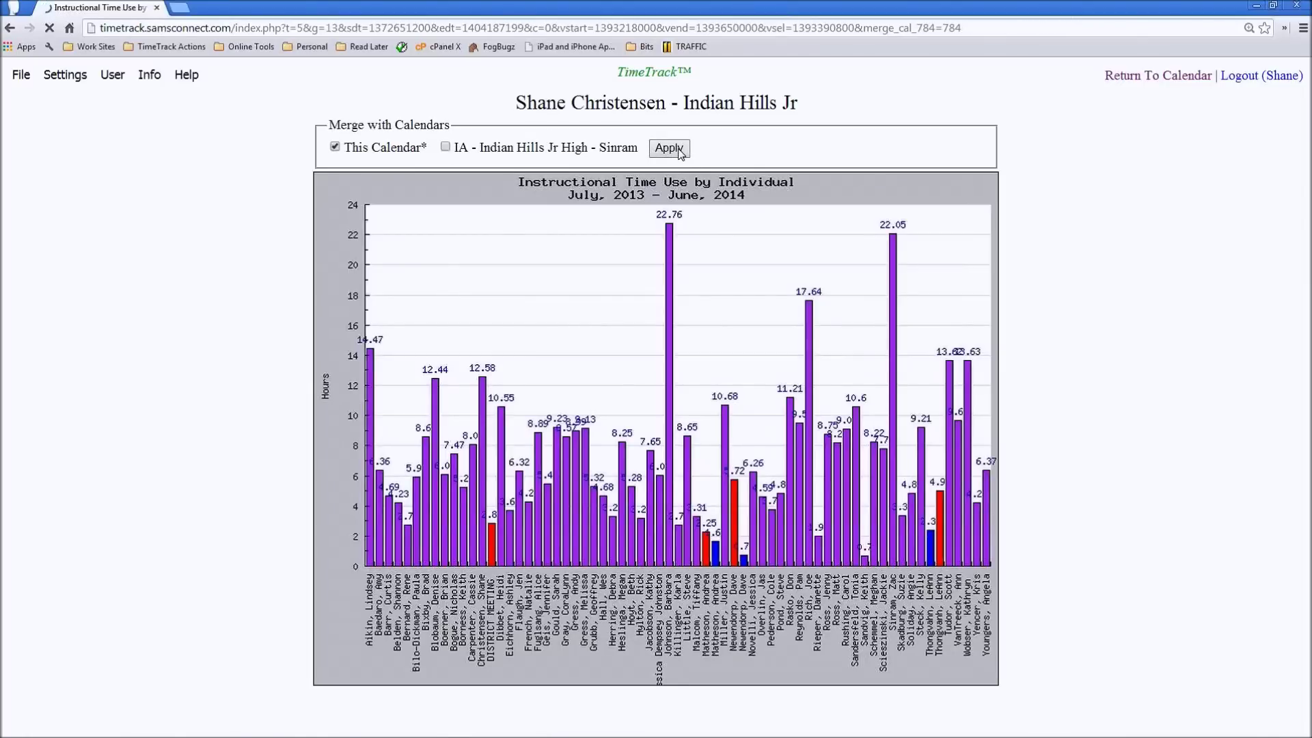
click(448, 149)
click(395, 147)
click(684, 149)
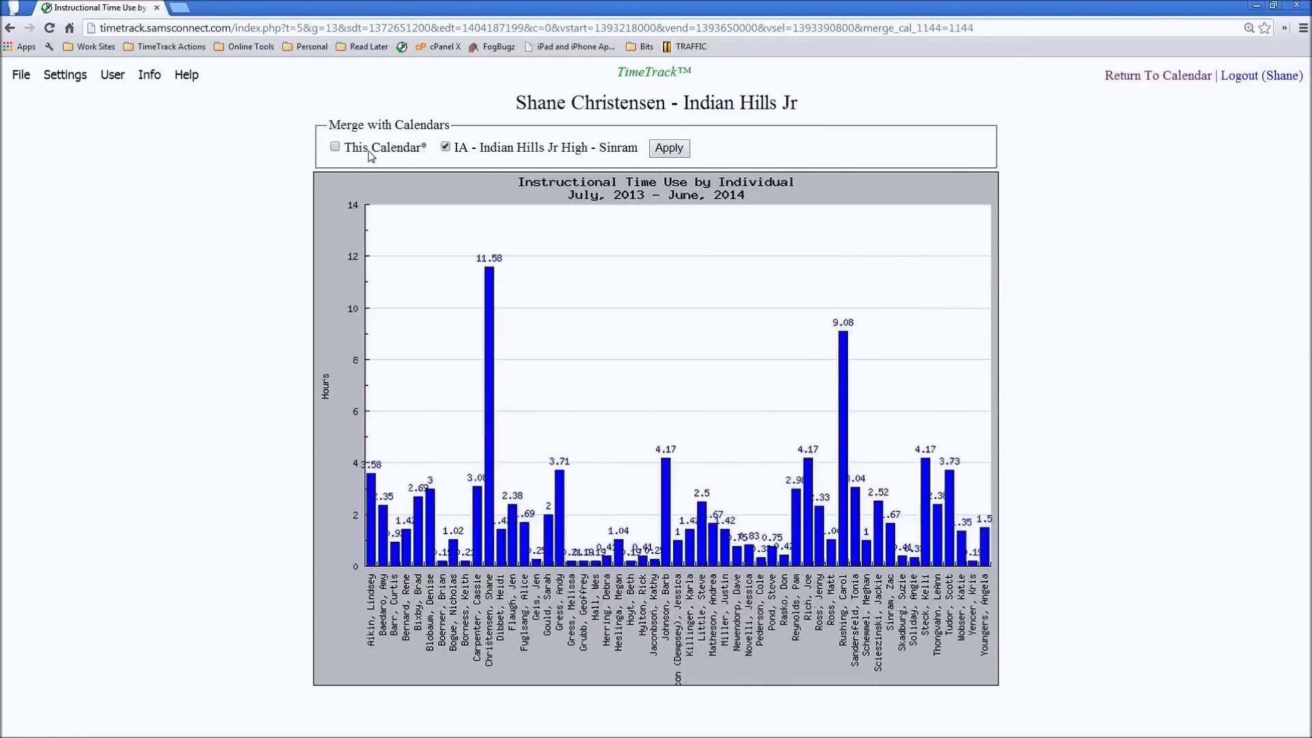
click(656, 150)
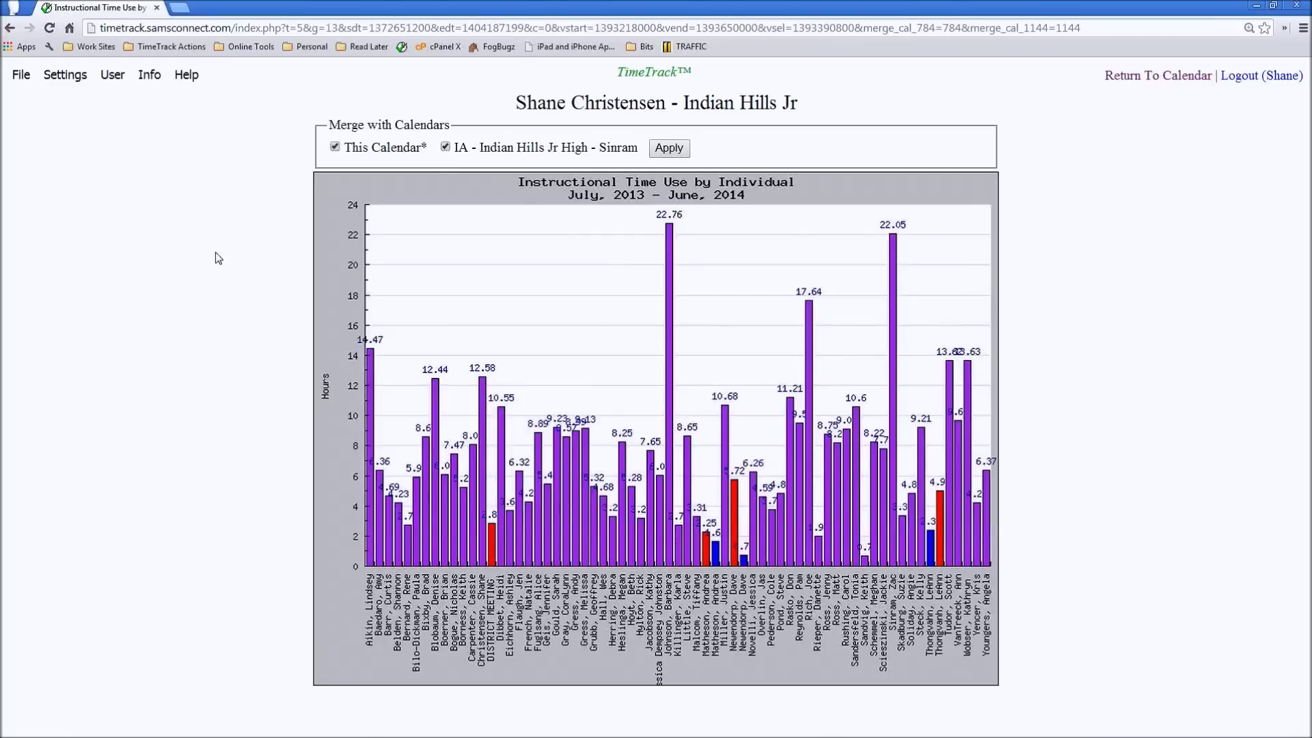
- Return to the February 24–28, 2014 work-week calendar page
key(alt+Left)
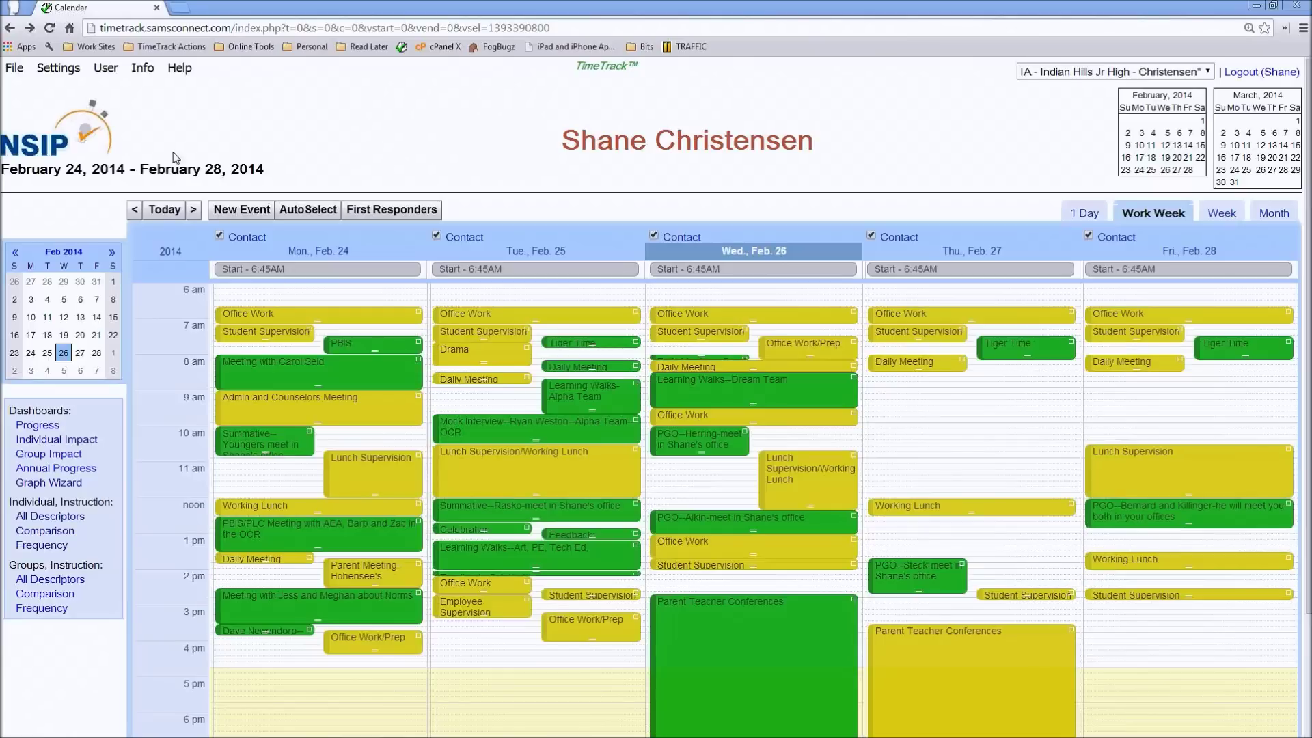
- In User > Calendar Access, save the Graph Merge Setup permission, then return to the calendar
click(104, 67)
click(121, 133)
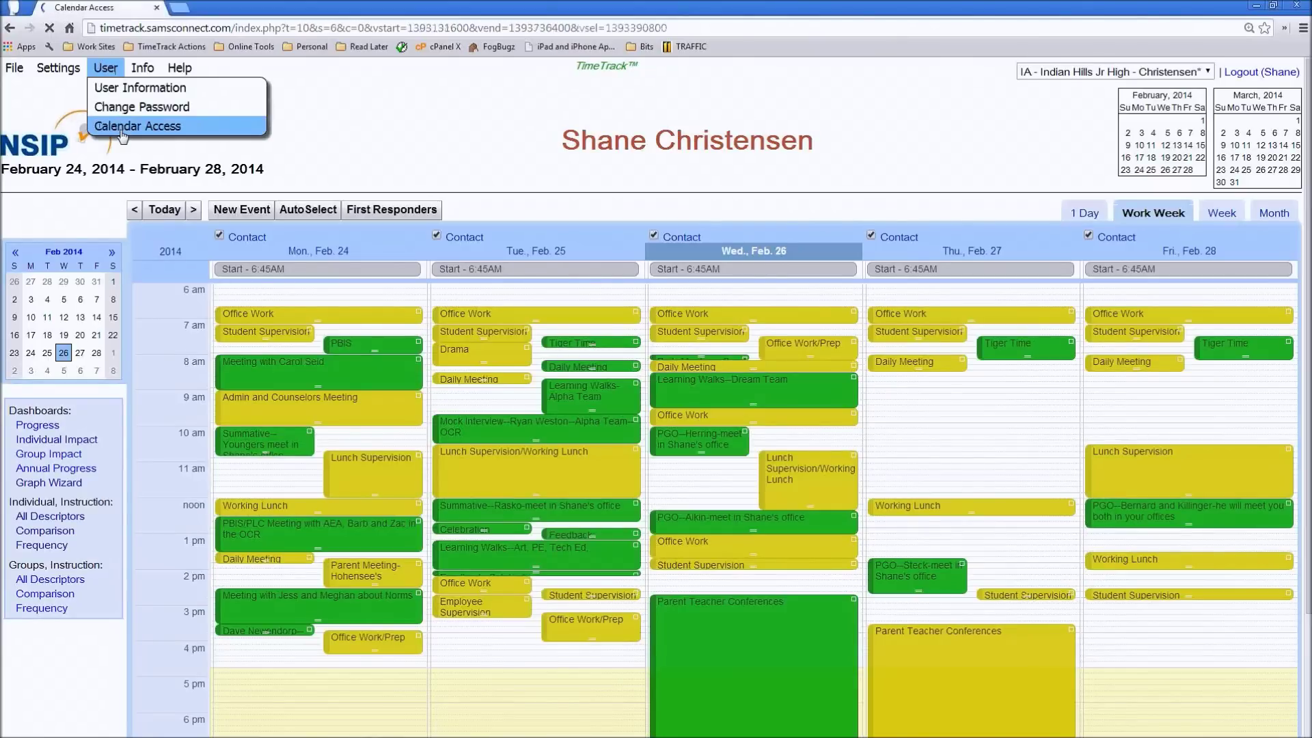
scroll(243, 212, down, 7)
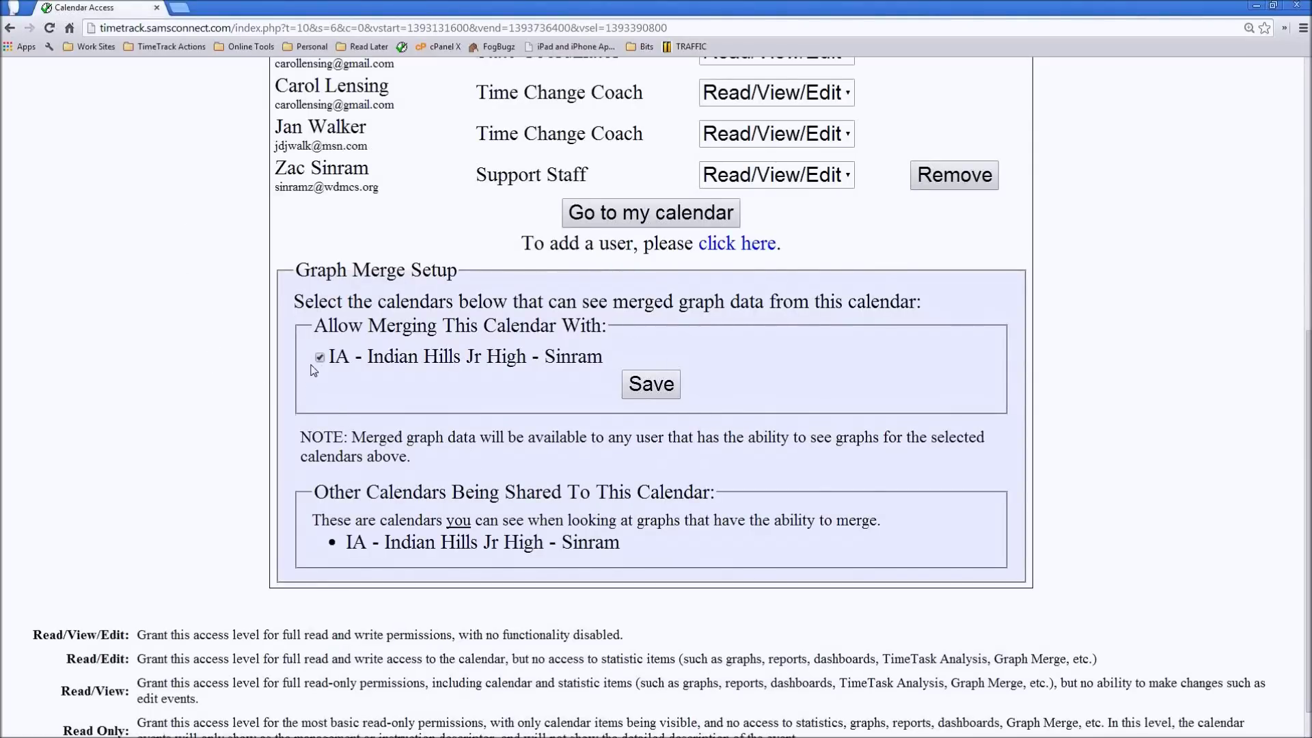
click(669, 395)
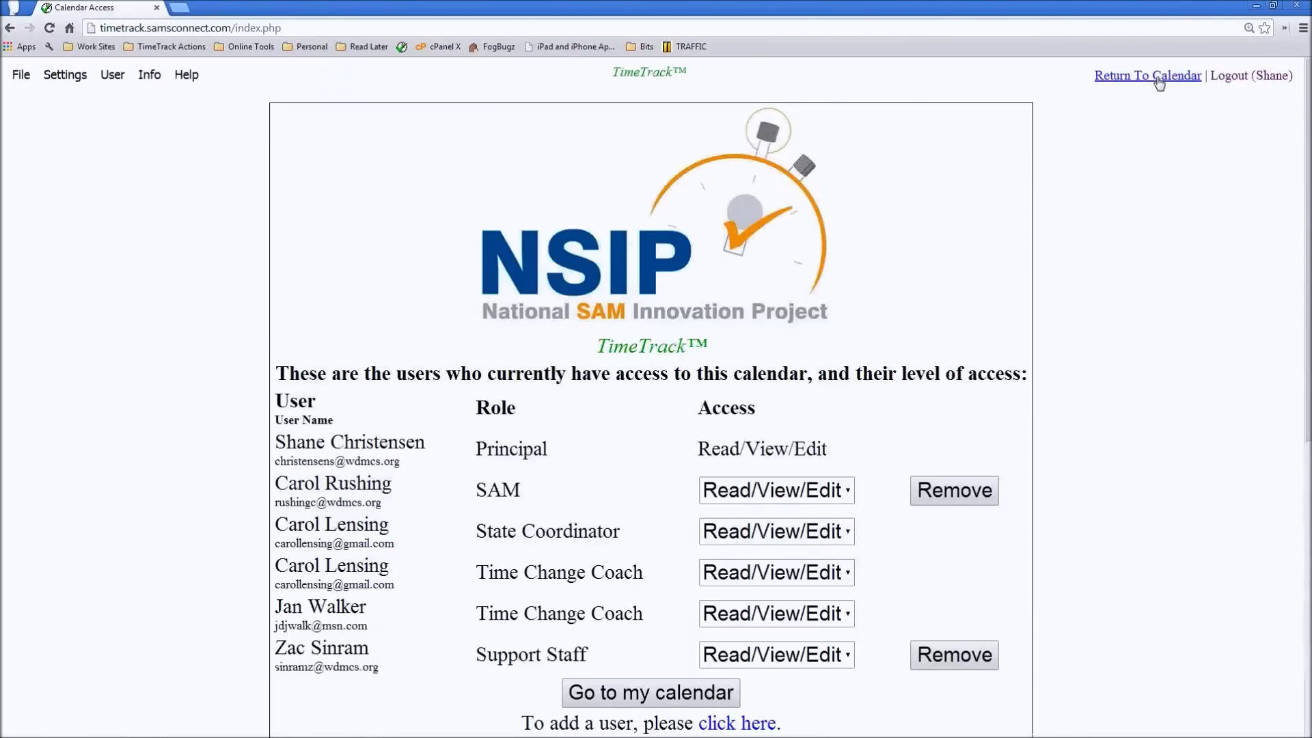
click(1158, 80)
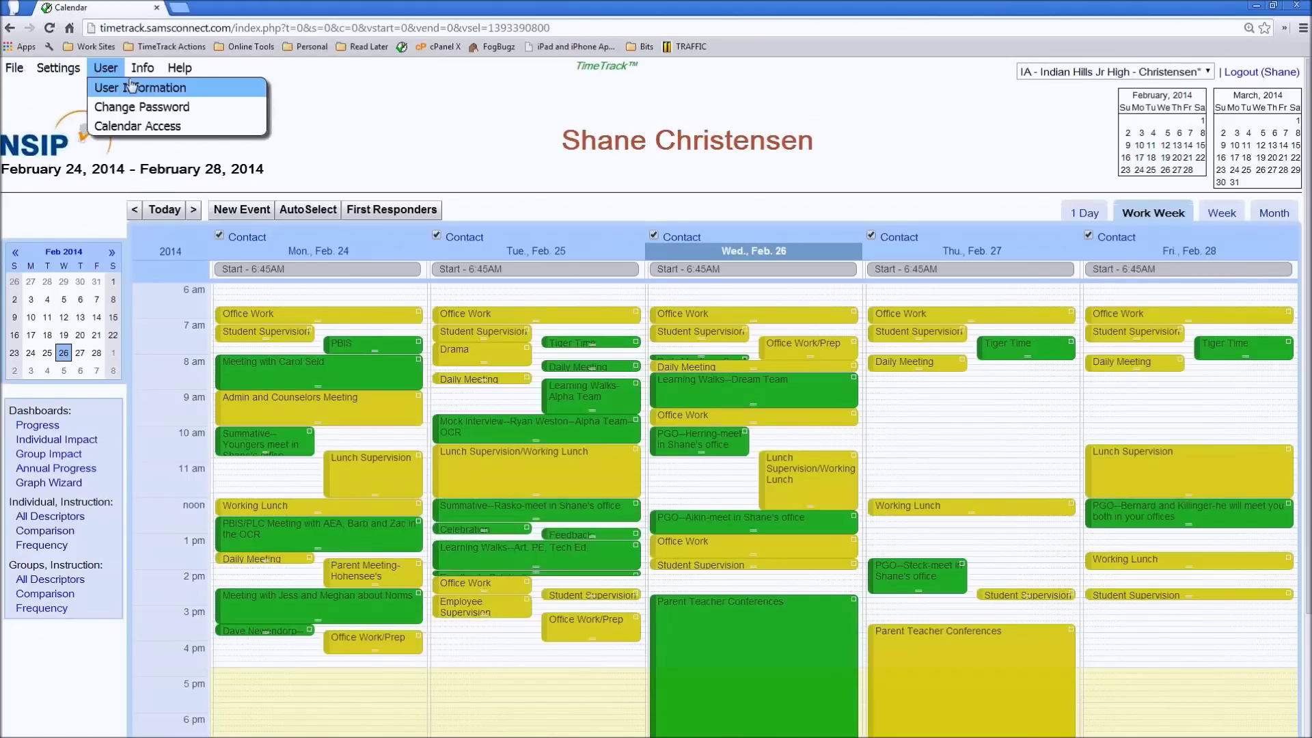
- Choose TimeTrack Technical Support from the Help menu
click(179, 69)
click(259, 129)
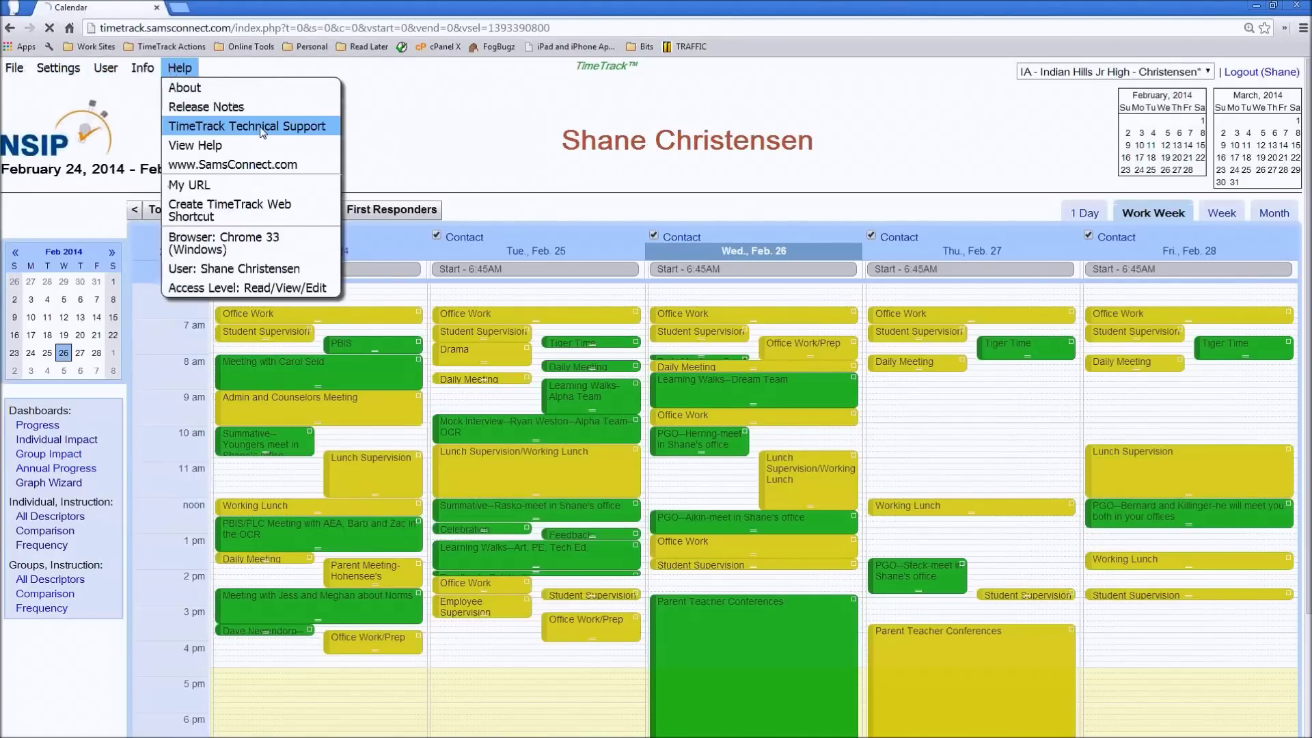